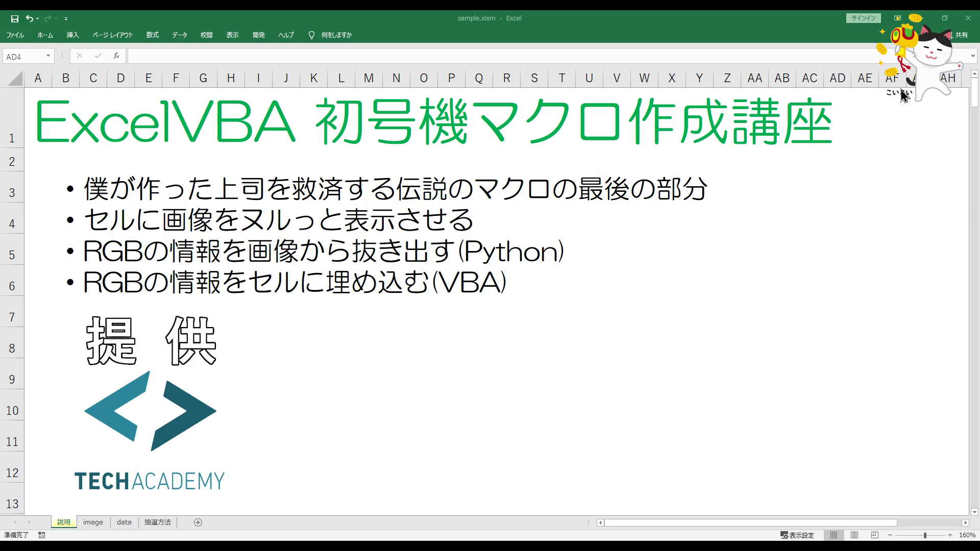
Highlight the ExcelVBA course title and two bullets, then run the 画像表示 macro on the image sheet.
{"action": "left_click_drag", "start_coordinate": [886, 127], "coordinate": [12, 132]}
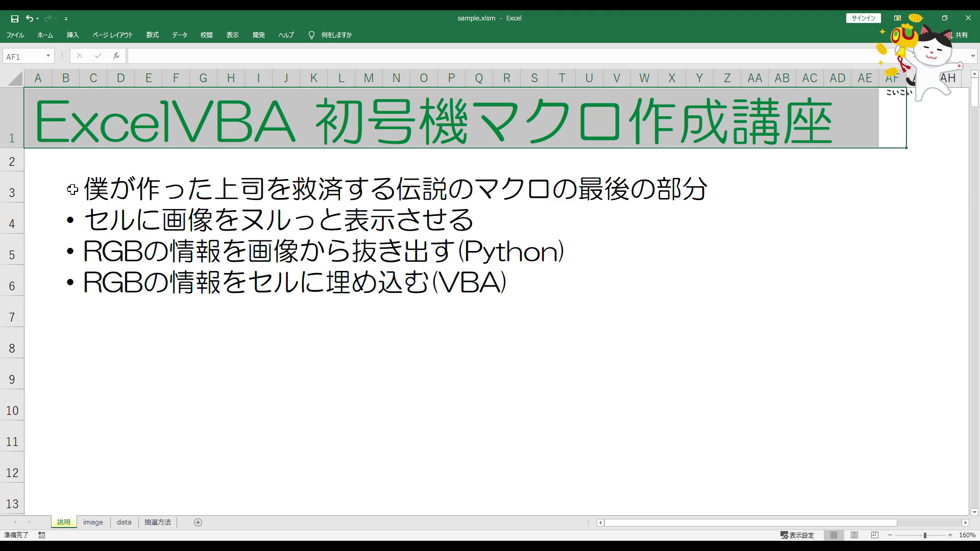
{"action": "left_click_drag", "start_coordinate": [72, 190], "coordinate": [718, 206]}
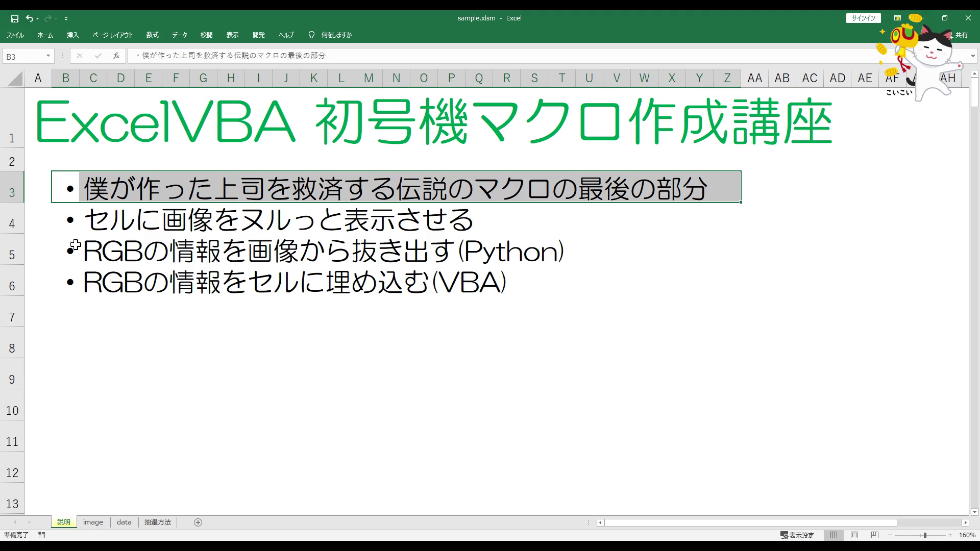
{"action": "left_click_drag", "start_coordinate": [80, 225], "coordinate": [506, 220]}
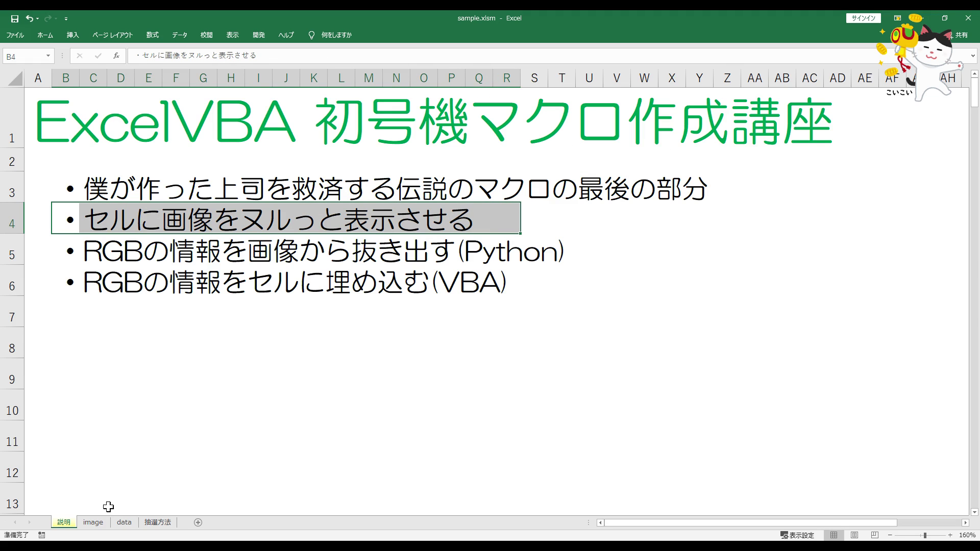
{"action": "left_click", "coordinate": [94, 522]}
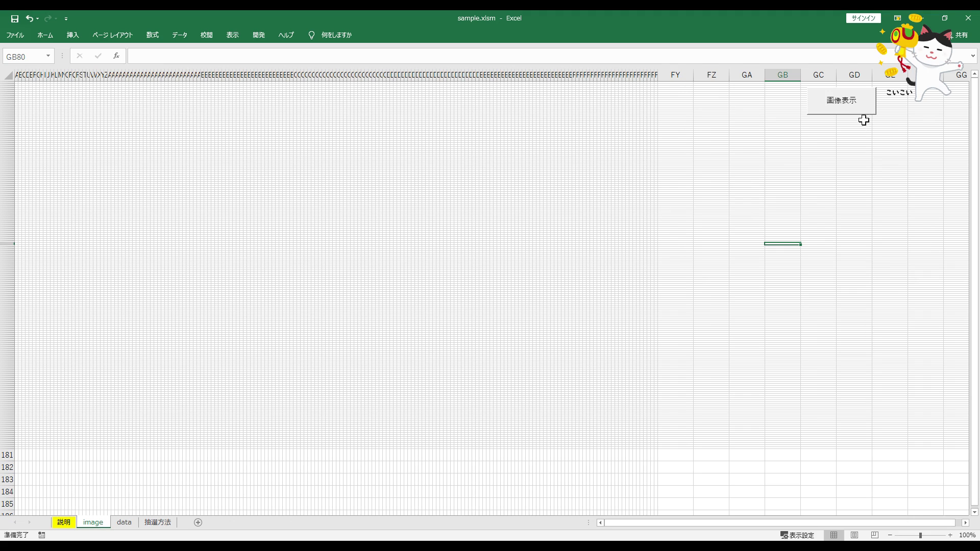
{"action": "left_click", "coordinate": [845, 103]}
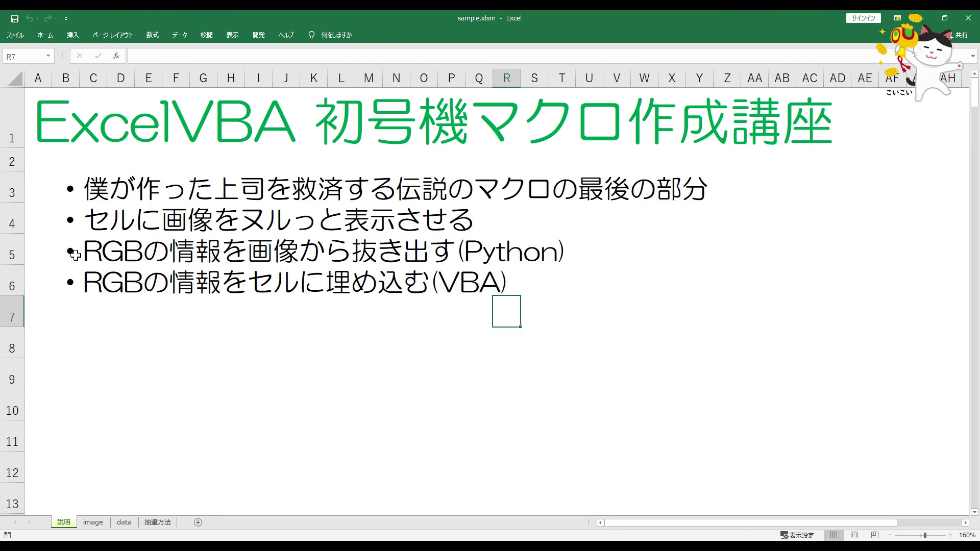
{"action": "mouse_move", "coordinate": [75, 256]}
{"action": "left_mouse_down"}
{"action": "mouse_move", "coordinate": [582, 248]}
{"action": "mouse_move", "coordinate": [590, 259]}
{"action": "left_mouse_up"}
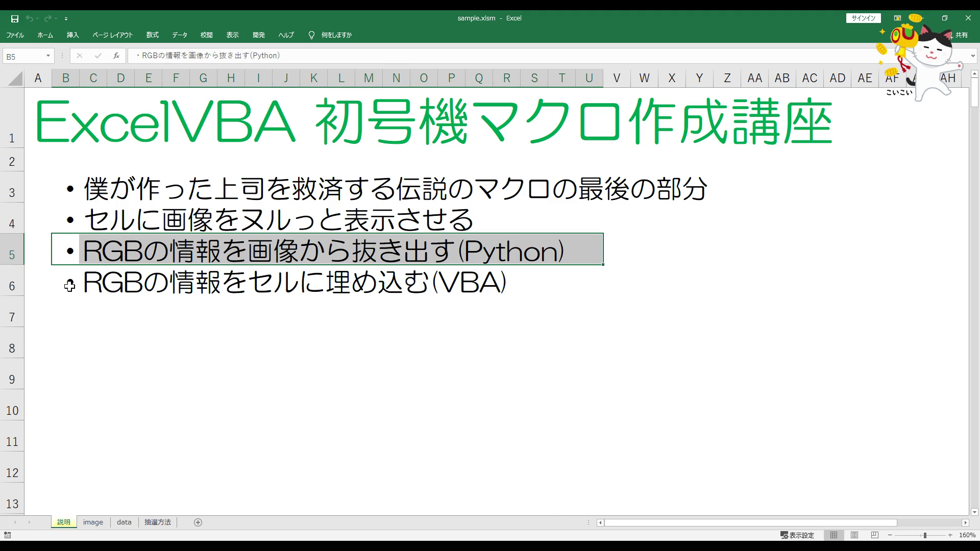
{"action": "left_click_drag", "start_coordinate": [70, 286], "coordinate": [539, 285]}
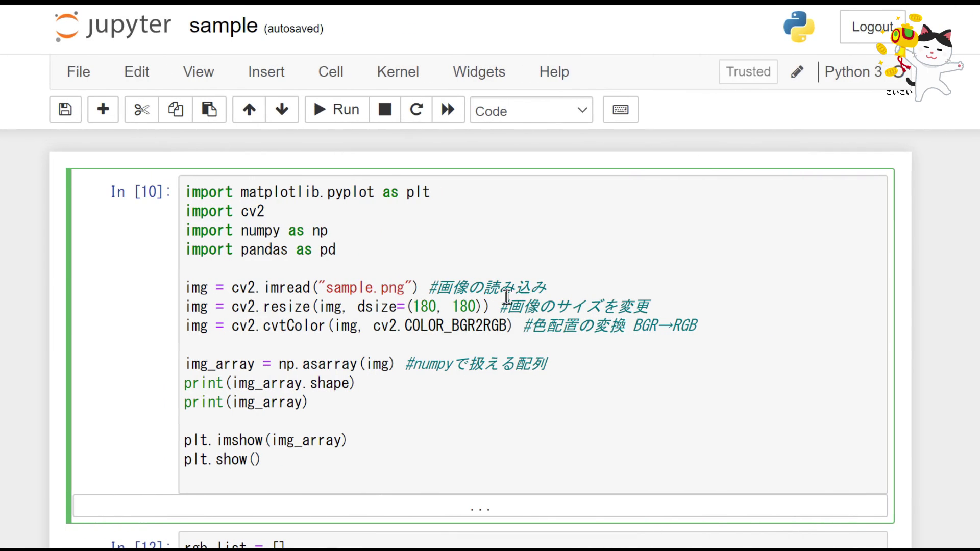
Highlight the sample.png loading and 180×180 resize lines, run the cell, and highlight the BGR-to-RGB line.
{"action": "left_click_drag", "start_coordinate": [557, 288], "coordinate": [183, 287]}
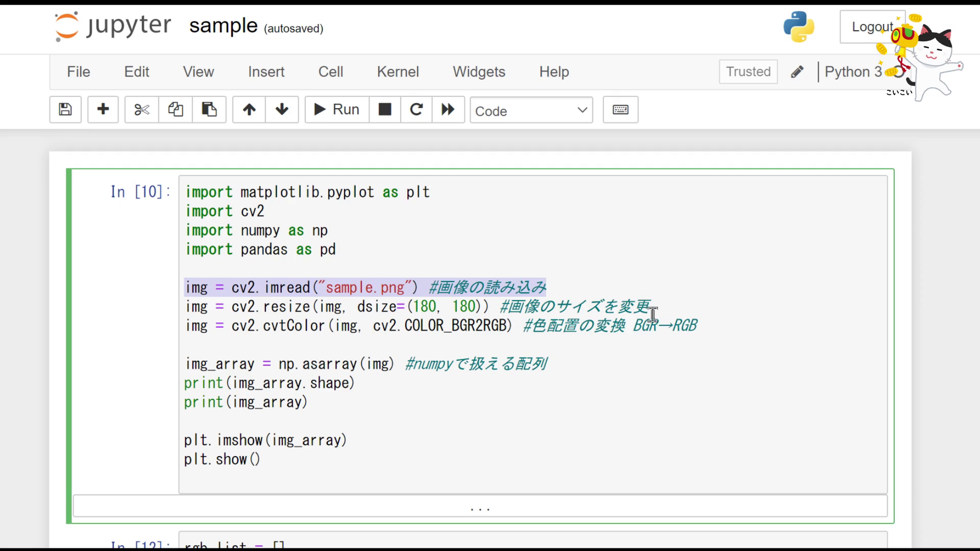
{"action": "left_click_drag", "start_coordinate": [652, 308], "coordinate": [192, 307]}
{"action": "left_click", "coordinate": [295, 346]}
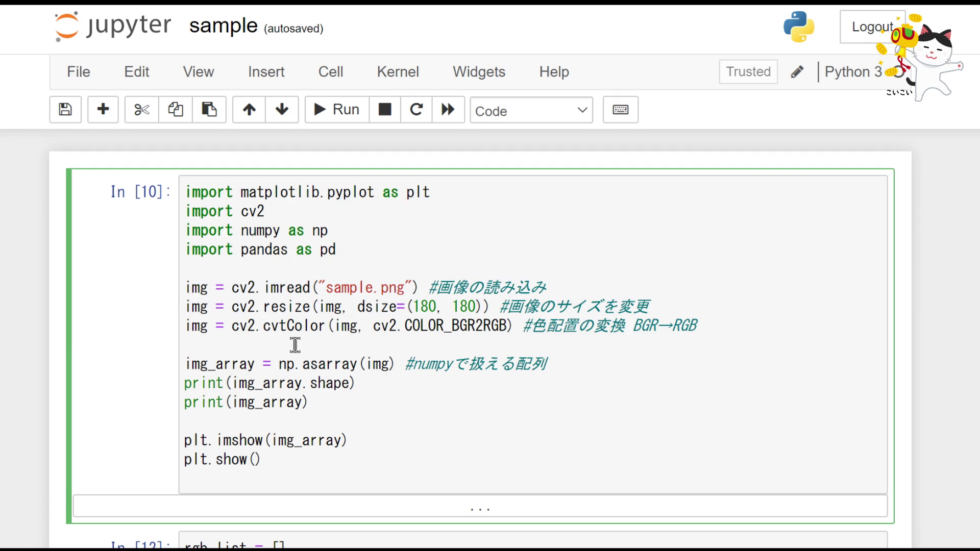
{"action": "key", "text": "ctrl+Return"}
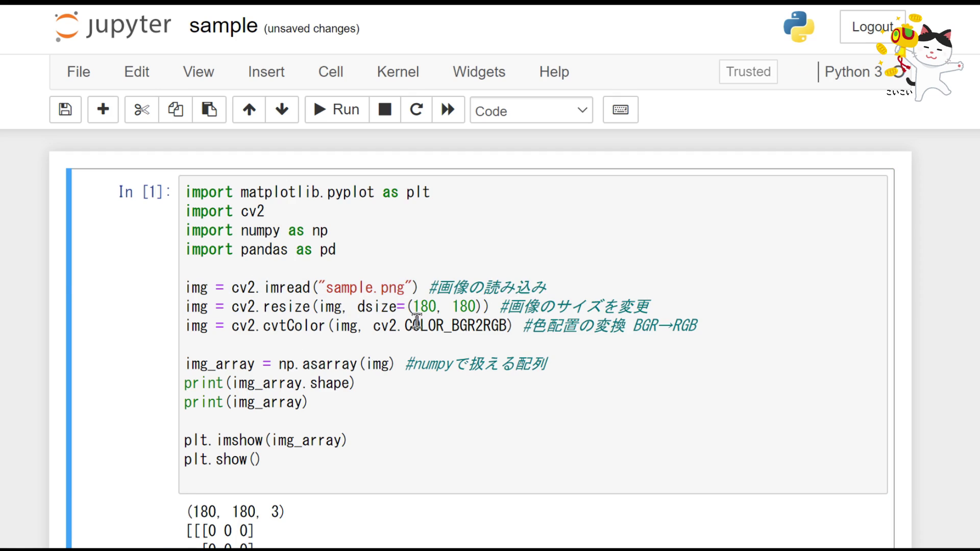
{"action": "left_click_drag", "start_coordinate": [692, 329], "coordinate": [208, 327]}
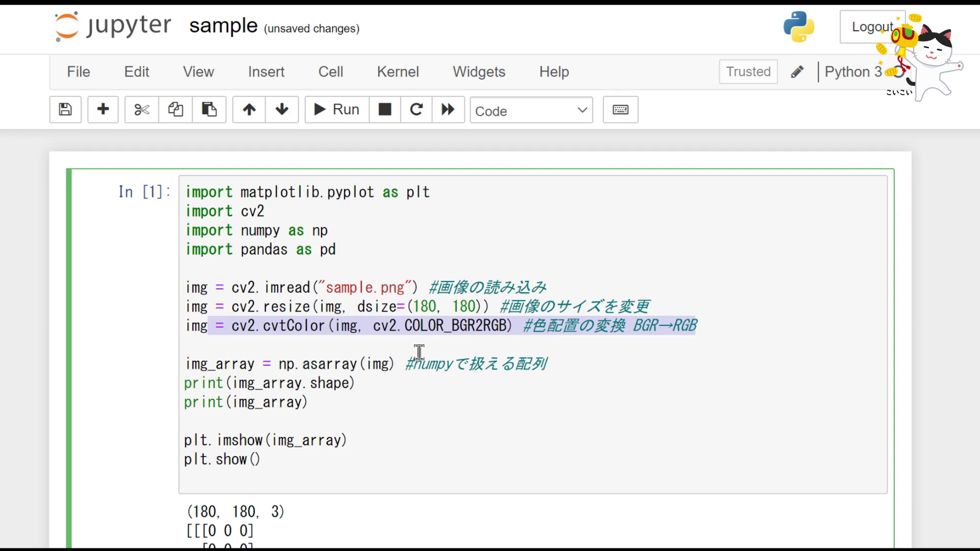
{"action": "left_click", "coordinate": [387, 383]}
Scroll the output and highlight the printed shape (180, 180, 3).
{"action": "scroll", "coordinate": [384, 382], "scroll_direction": "down", "scroll_amount": 3}
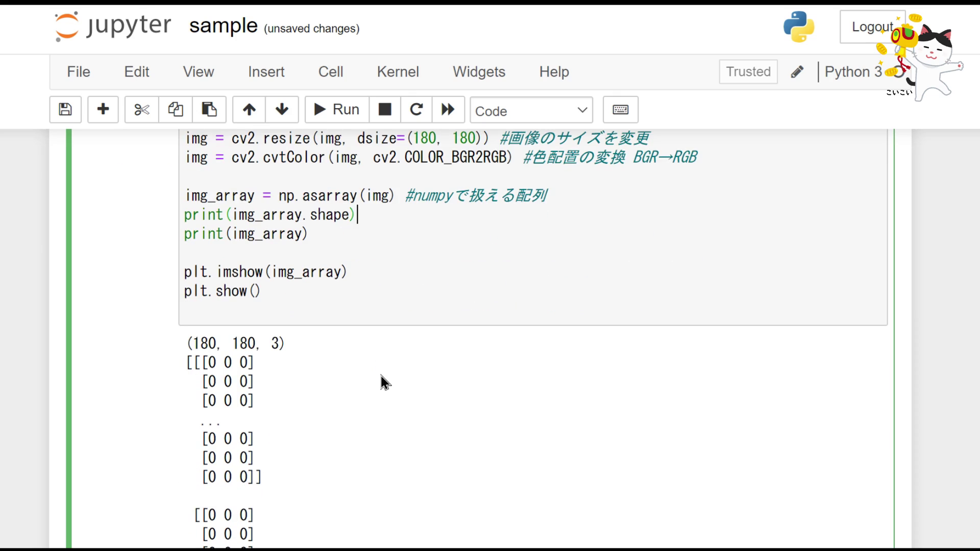
{"action": "left_click_drag", "start_coordinate": [288, 343], "coordinate": [186, 343]}
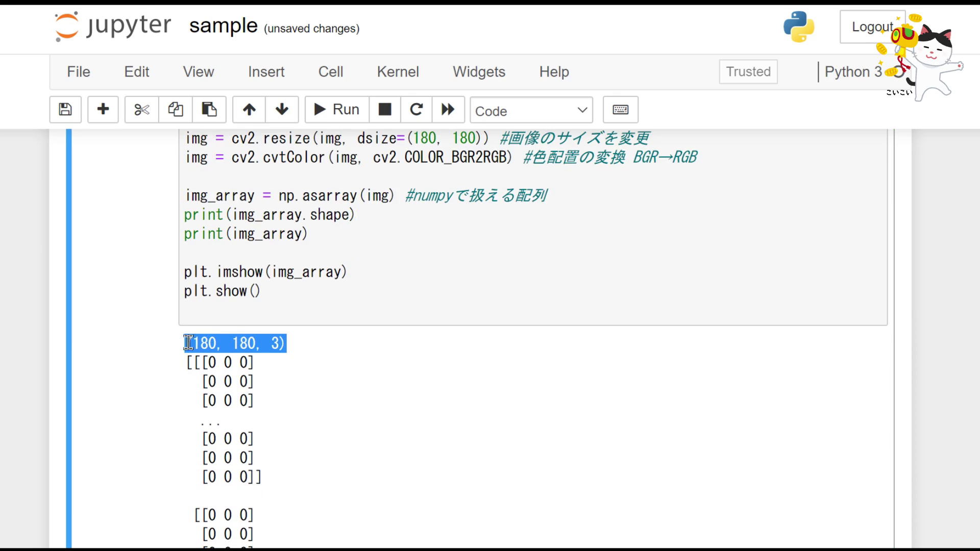
{"action": "scroll", "coordinate": [267, 378], "scroll_direction": "down", "scroll_amount": 3}
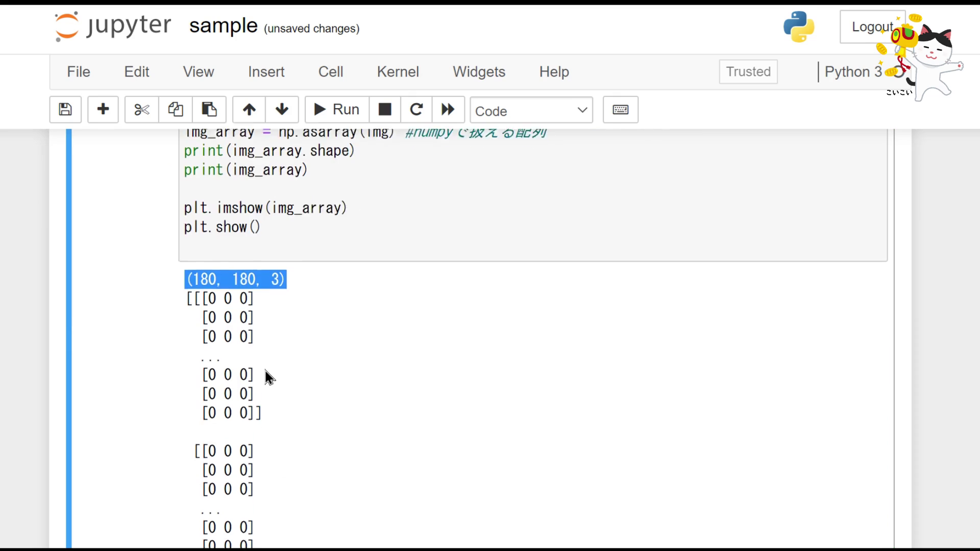
{"action": "left_click", "coordinate": [254, 253]}
{"action": "left_click_drag", "start_coordinate": [254, 253], "coordinate": [207, 232]}
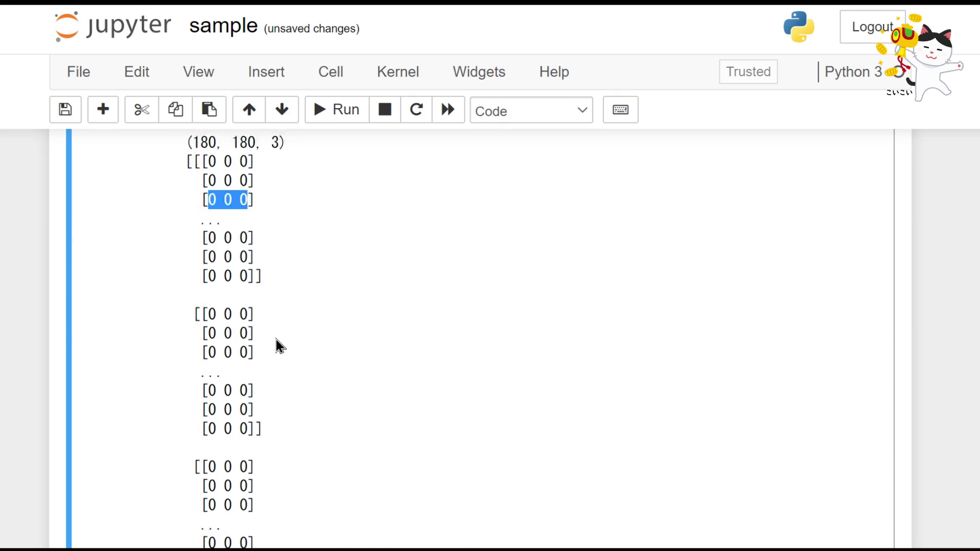
{"action": "scroll", "coordinate": [277, 345], "scroll_direction": "down", "scroll_amount": 4}
{"action": "scroll", "coordinate": [292, 347], "scroll_direction": "down", "scroll_amount": 5}
{"action": "scroll", "coordinate": [300, 194], "scroll_direction": "up", "scroll_amount": 1}
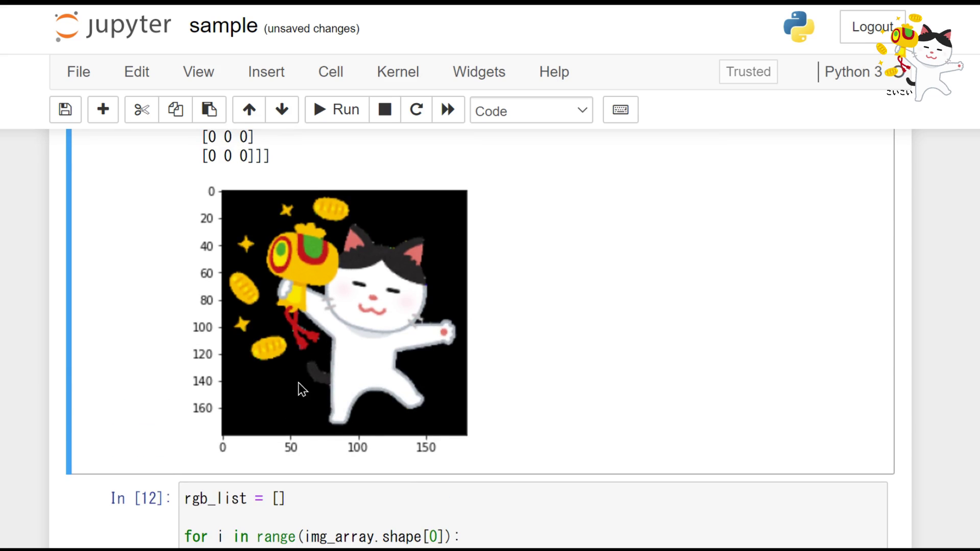
{"action": "scroll", "coordinate": [319, 241], "scroll_direction": "up", "scroll_amount": 3}
{"action": "scroll", "coordinate": [429, 357], "scroll_direction": "down", "scroll_amount": 1}
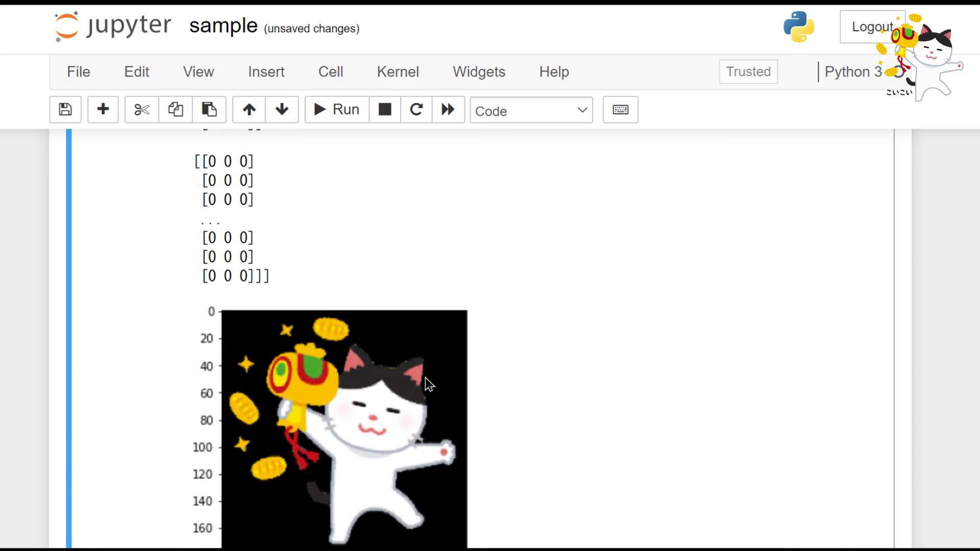
Highlight a printed 0 0 0 pixel value and scroll through the RGB arrays to the plotted cat.
{"action": "left_click_drag", "start_coordinate": [247, 267], "coordinate": [204, 269]}
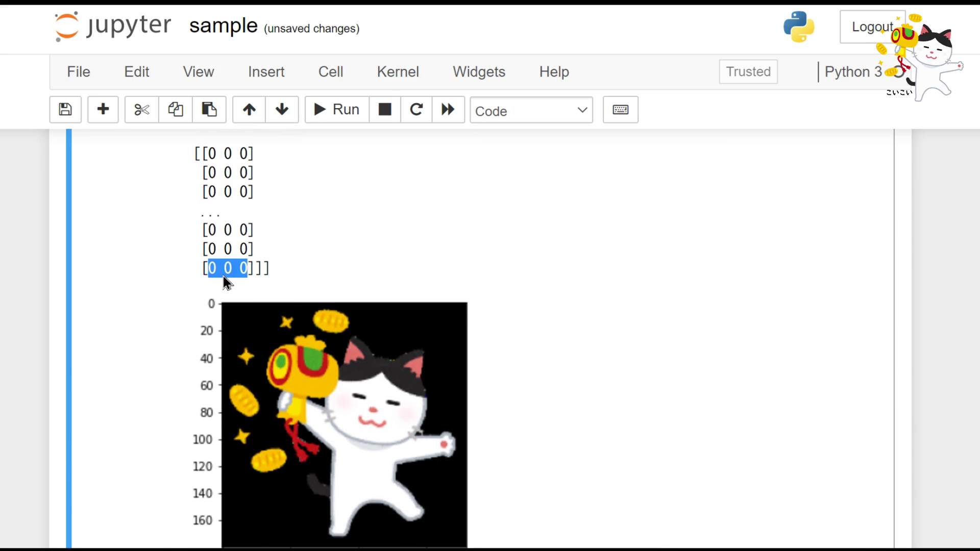
{"action": "scroll", "coordinate": [313, 325], "scroll_direction": "down", "scroll_amount": 5}
{"action": "scroll", "coordinate": [312, 324], "scroll_direction": "up", "scroll_amount": 5}
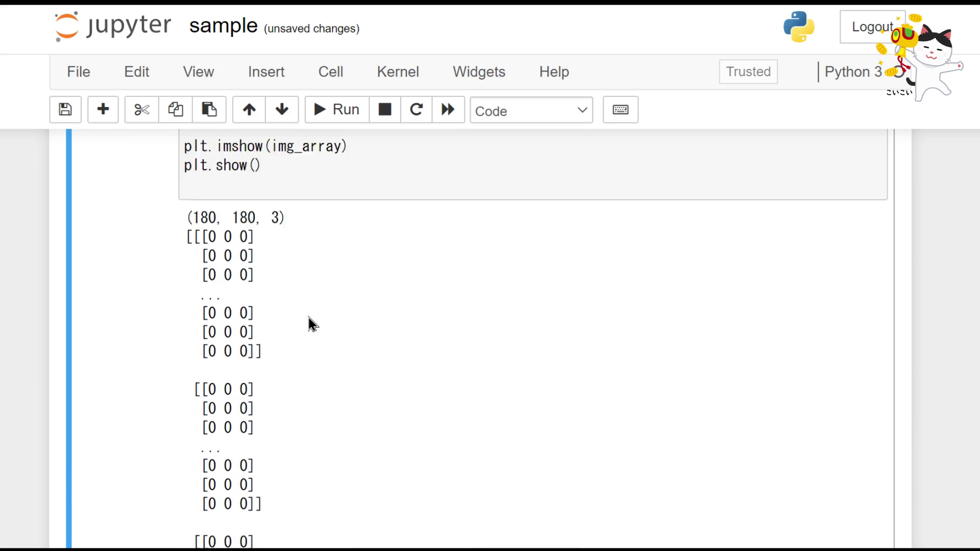
{"action": "scroll", "coordinate": [312, 324], "scroll_direction": "down", "scroll_amount": 3}
{"action": "scroll", "coordinate": [314, 324], "scroll_direction": "down", "scroll_amount": 3}
{"action": "scroll", "coordinate": [314, 325], "scroll_direction": "down", "scroll_amount": 6}
{"action": "scroll", "coordinate": [343, 304], "scroll_direction": "up", "scroll_amount": 3}
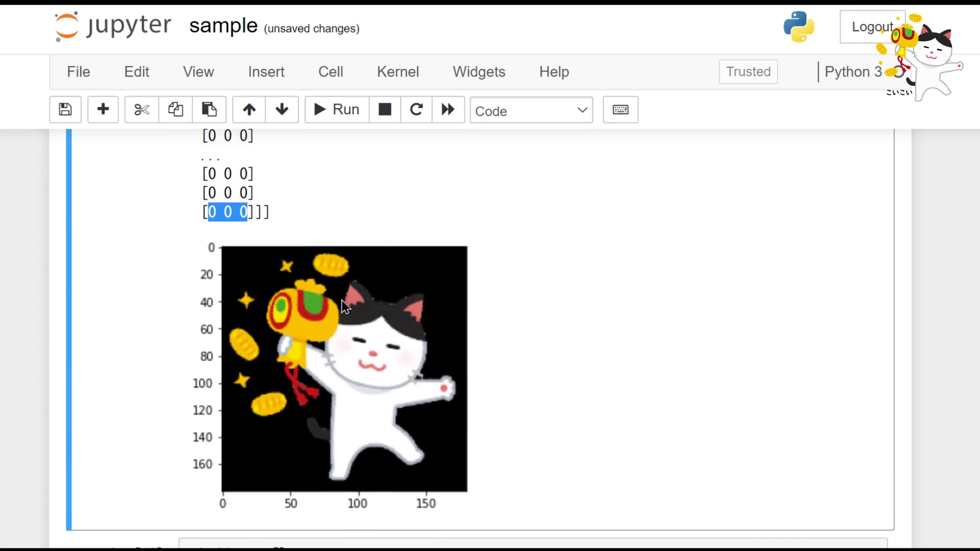
{"action": "scroll", "coordinate": [373, 304], "scroll_direction": "down", "scroll_amount": 1}
{"action": "scroll", "coordinate": [539, 364], "scroll_direction": "down", "scroll_amount": 1}
{"action": "scroll", "coordinate": [537, 364], "scroll_direction": "down", "scroll_amount": 4}
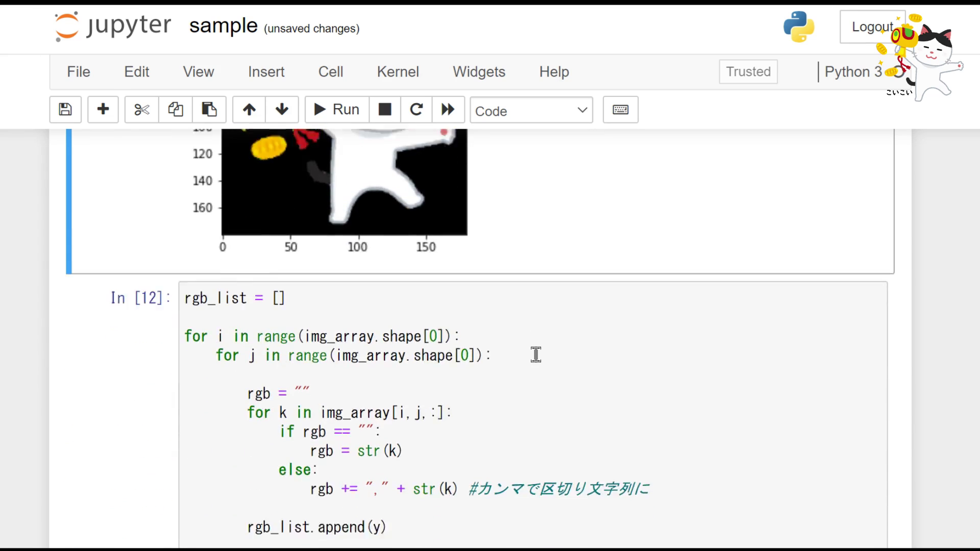
{"action": "scroll", "coordinate": [534, 352], "scroll_direction": "down", "scroll_amount": 1}
{"action": "key", "text": "ctrl+minus"}
{"action": "scroll", "coordinate": [416, 344], "scroll_direction": "up", "scroll_amount": 3}
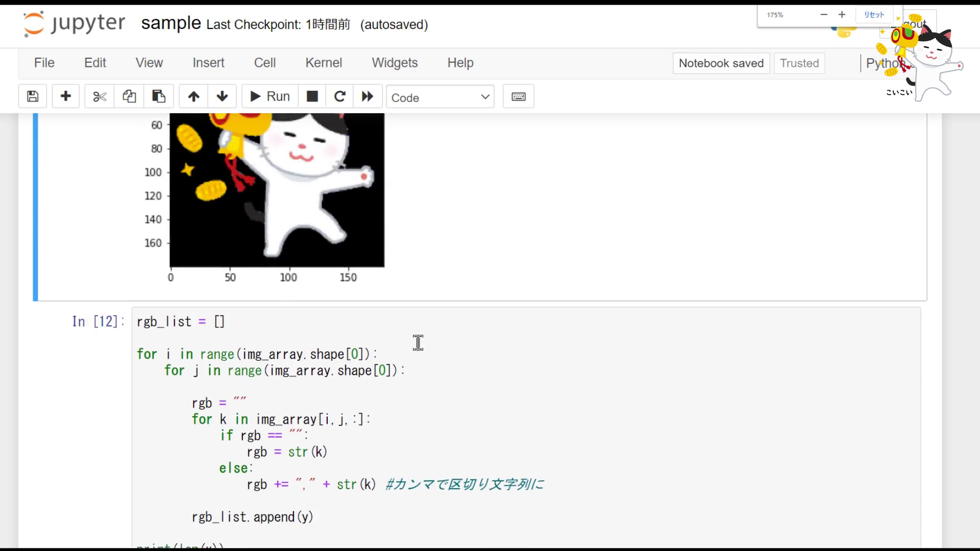
{"action": "scroll", "coordinate": [418, 348], "scroll_direction": "up", "scroll_amount": 1}
{"action": "scroll", "coordinate": [397, 347], "scroll_direction": "down", "scroll_amount": 1}
{"action": "scroll", "coordinate": [396, 351], "scroll_direction": "down", "scroll_amount": 2}
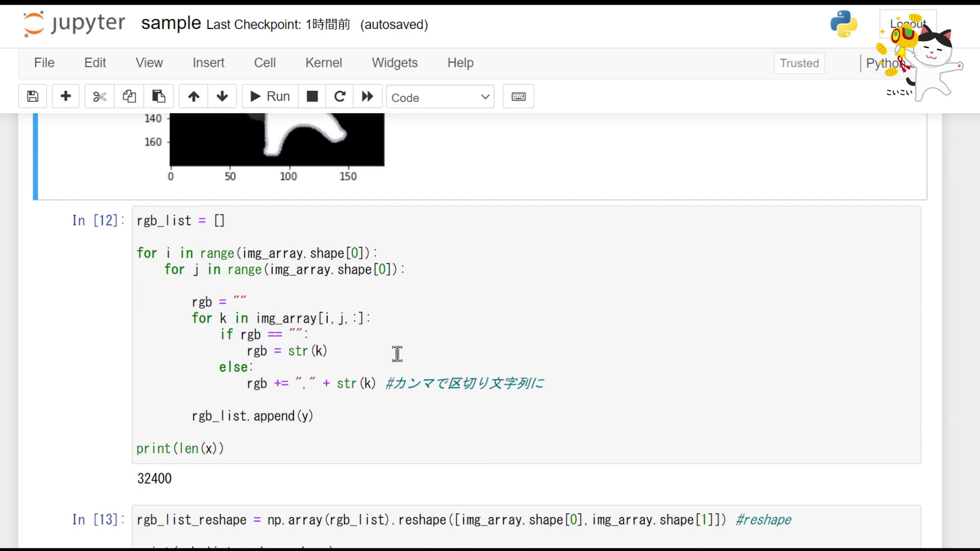
{"action": "left_click_drag", "start_coordinate": [380, 385], "coordinate": [250, 384]}
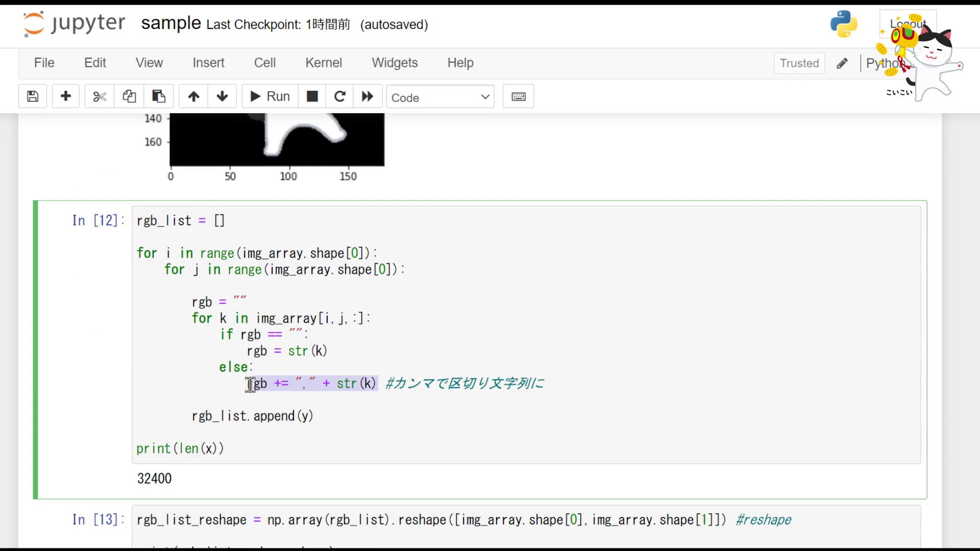
{"action": "scroll", "coordinate": [262, 394], "scroll_direction": "up", "scroll_amount": 8}
{"action": "scroll", "coordinate": [274, 399], "scroll_direction": "down", "scroll_amount": 5}
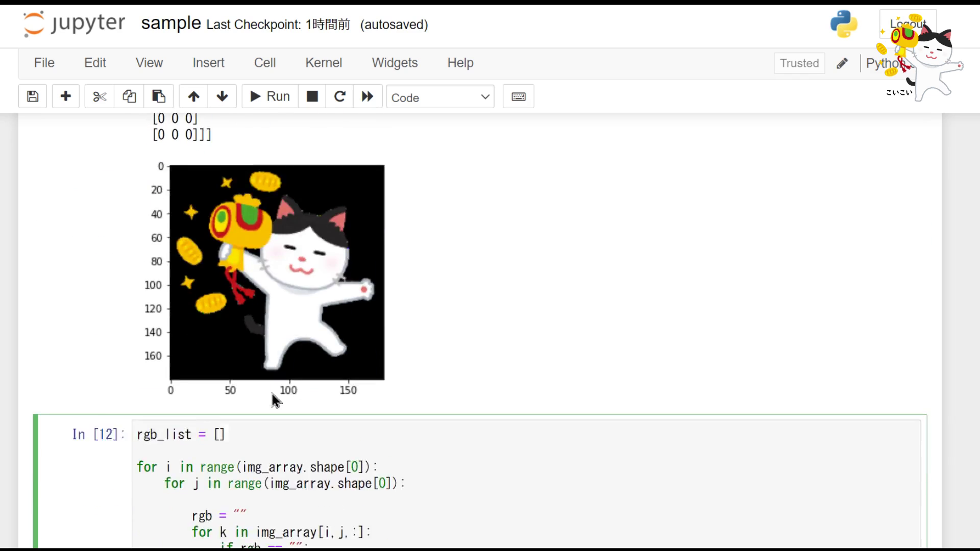
{"action": "scroll", "coordinate": [311, 390], "scroll_direction": "down", "scroll_amount": 4}
{"action": "left_click", "coordinate": [310, 352]}
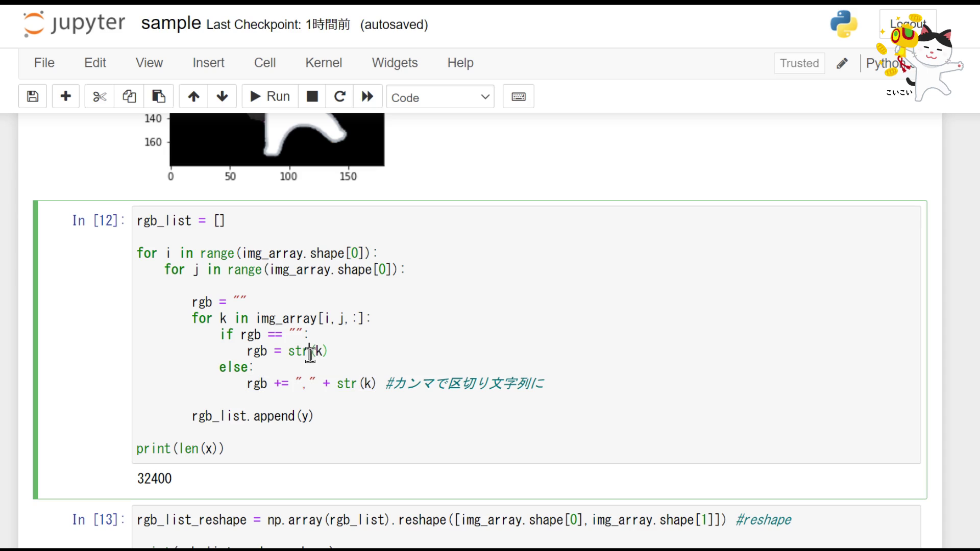
{"action": "scroll", "coordinate": [311, 353], "scroll_direction": "down", "scroll_amount": 2}
{"action": "scroll", "coordinate": [305, 377], "scroll_direction": "down", "scroll_amount": 3}
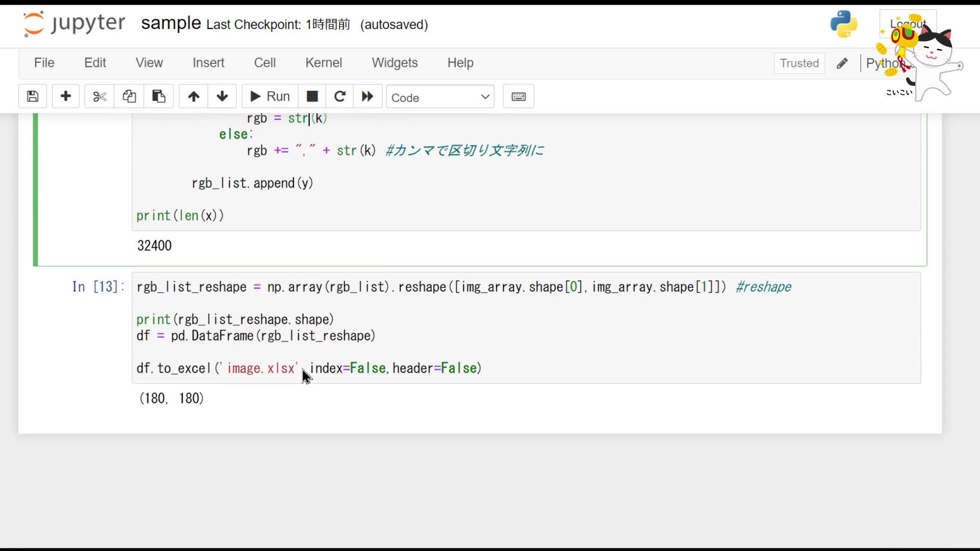
{"action": "scroll", "coordinate": [328, 314], "scroll_direction": "up", "scroll_amount": 3}
{"action": "scroll", "coordinate": [307, 322], "scroll_direction": "down", "scroll_amount": 5}
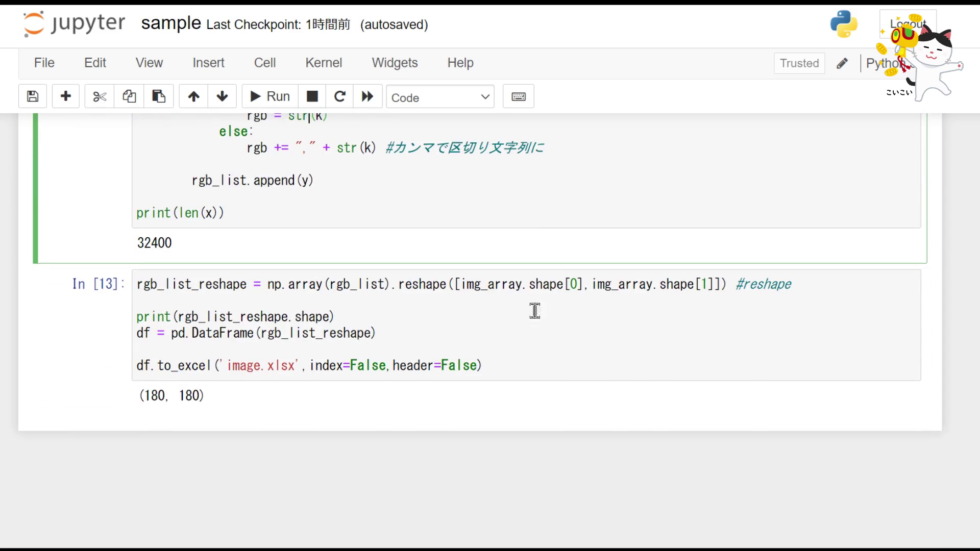
{"action": "left_click_drag", "start_coordinate": [812, 289], "coordinate": [132, 296]}
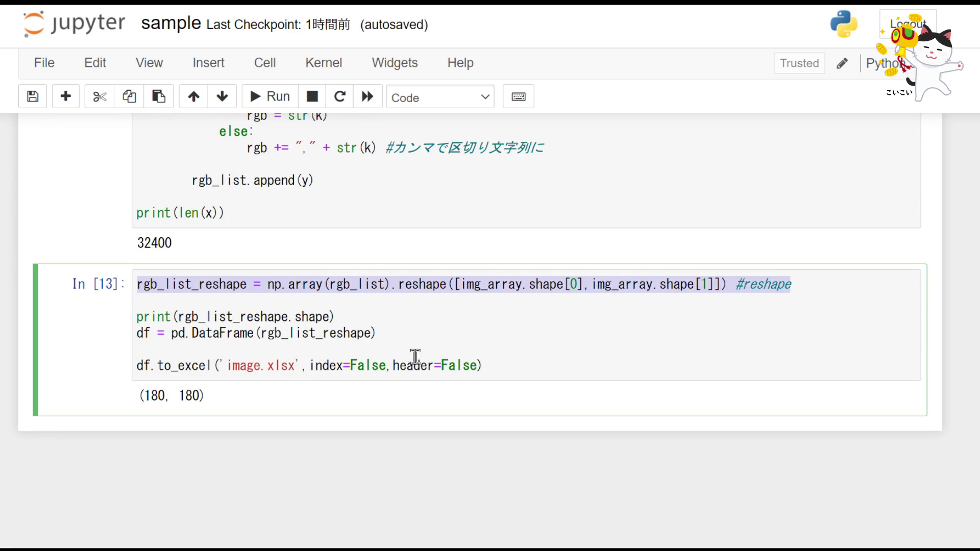
{"action": "left_click_drag", "start_coordinate": [484, 366], "coordinate": [124, 371]}
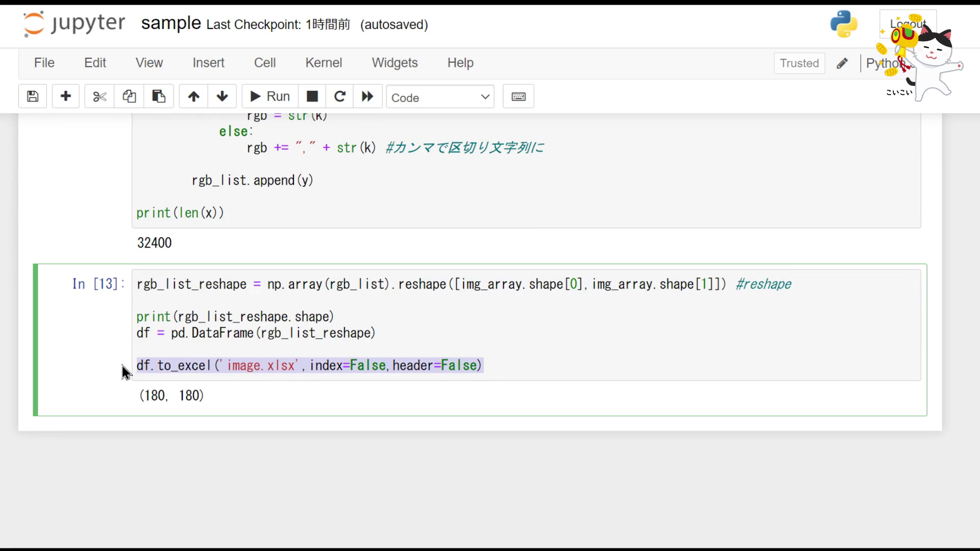
{"action": "left_click", "coordinate": [273, 334]}
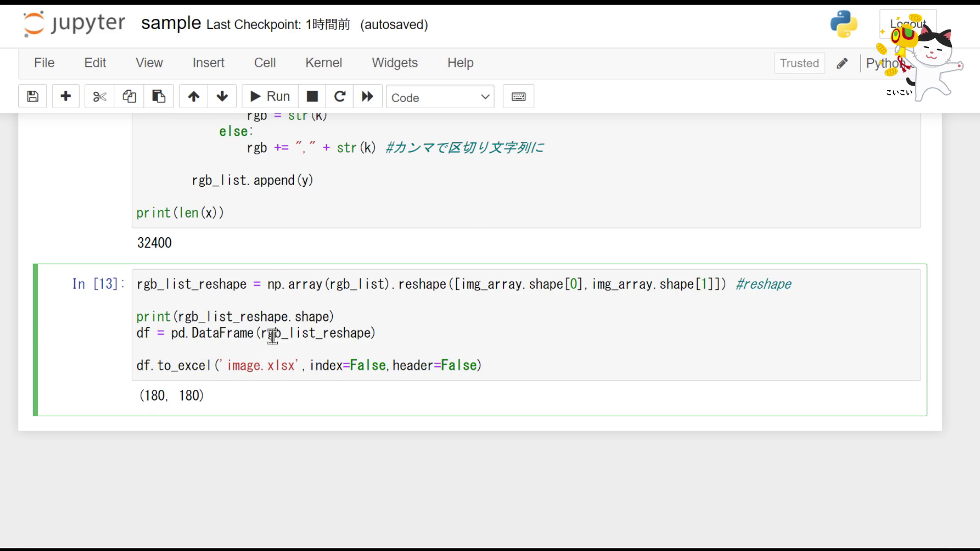
{"action": "scroll", "coordinate": [273, 337], "scroll_direction": "up", "scroll_amount": 3}
{"action": "scroll", "coordinate": [273, 337], "scroll_direction": "down", "scroll_amount": 3}
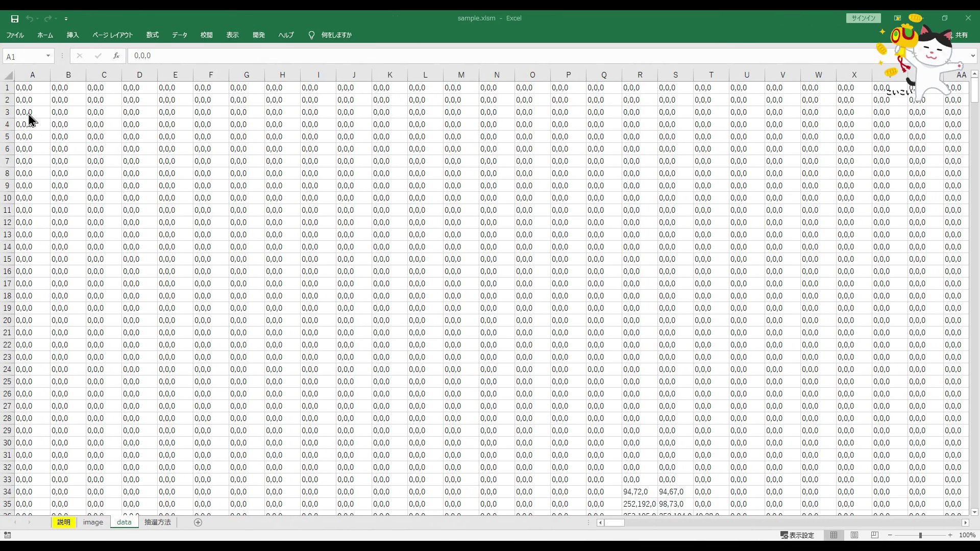
Bring the workbook's data sheet forward and zoom in and out on its RGB values.
{"action": "left_click", "coordinate": [31, 88]}
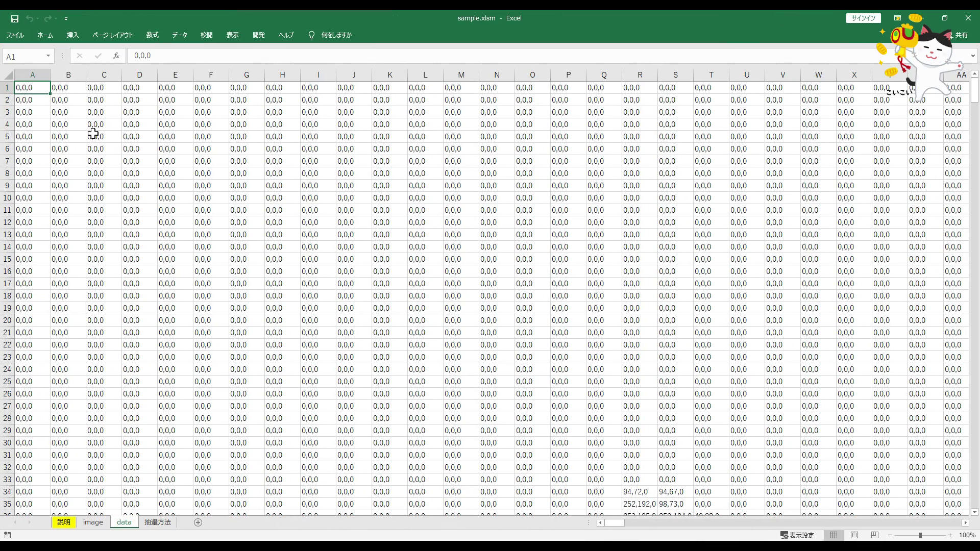
{"action": "scroll", "coordinate": [93, 133], "scroll_direction": "up", "scroll_amount": 2}
{"action": "scroll", "coordinate": [71, 184], "scroll_direction": "up", "scroll_amount": 2}
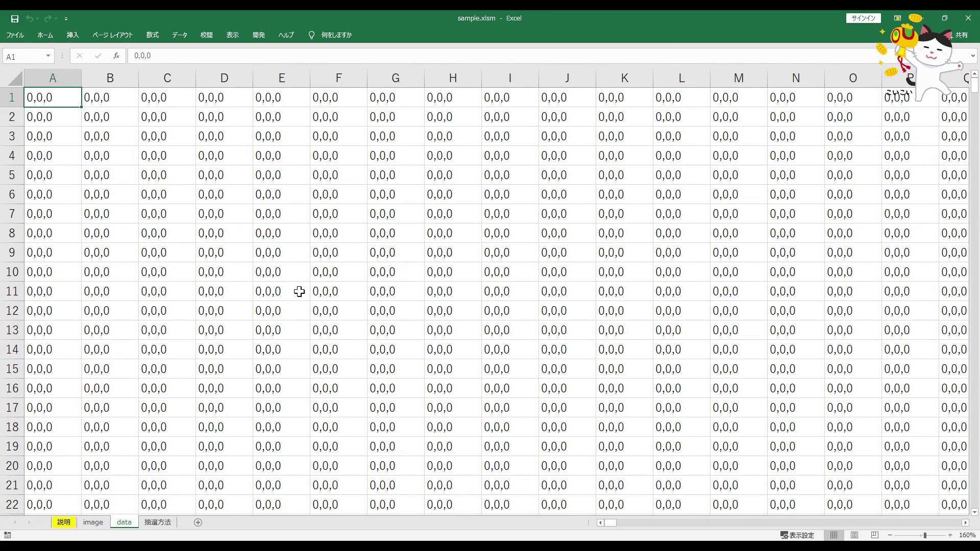
{"action": "scroll", "coordinate": [629, 352], "scroll_direction": "down", "scroll_amount": 4}
{"action": "scroll", "coordinate": [630, 355], "scroll_direction": "down", "scroll_amount": 4}
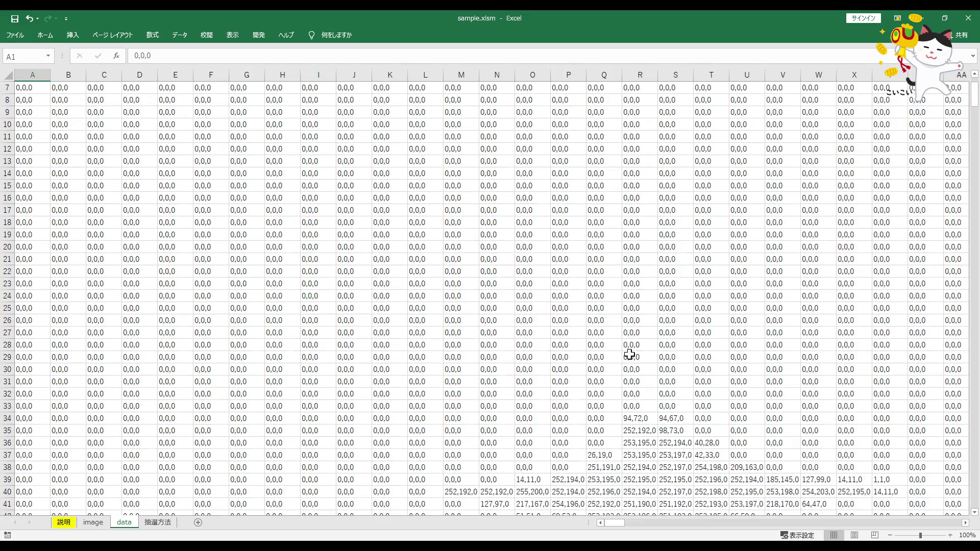
{"action": "scroll", "coordinate": [634, 378], "scroll_direction": "down", "scroll_amount": 4}
{"action": "scroll", "coordinate": [652, 407], "scroll_direction": "down", "scroll_amount": 2}
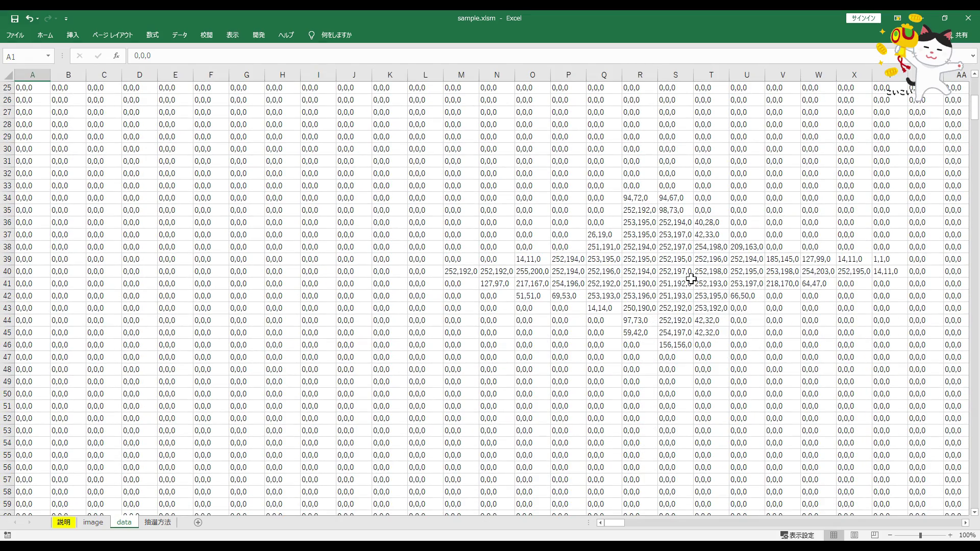
Mark the block of non-zero RGB values, scroll the data, then switch to the image sheet.
{"action": "mouse_move", "coordinate": [809, 320]}
{"action": "left_mouse_down"}
{"action": "mouse_move", "coordinate": [770, 312]}
{"action": "mouse_move", "coordinate": [577, 178]}
{"action": "left_mouse_up"}
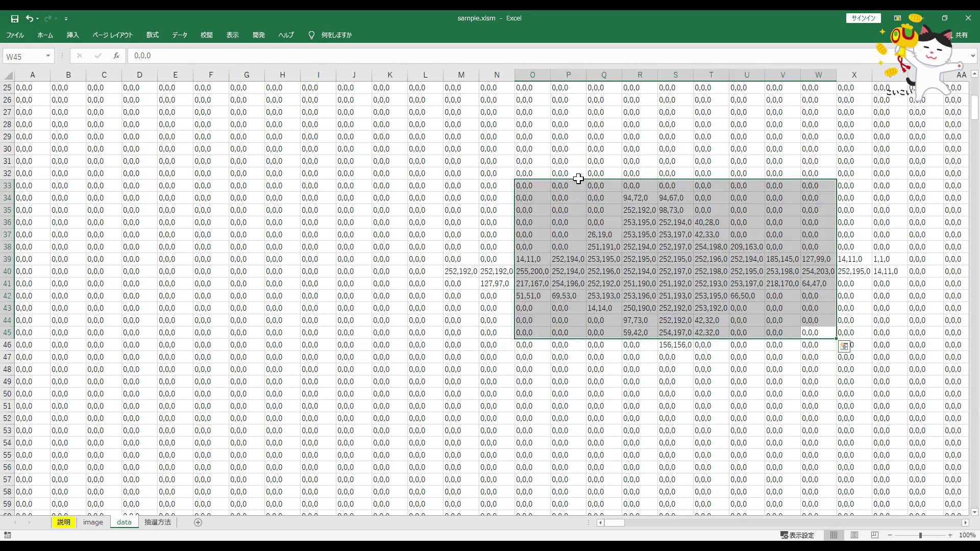
{"action": "left_click", "coordinate": [651, 152]}
{"action": "scroll", "coordinate": [708, 175], "scroll_direction": "down", "scroll_amount": 3}
{"action": "scroll", "coordinate": [710, 184], "scroll_direction": "down", "scroll_amount": 1}
{"action": "scroll", "coordinate": [716, 193], "scroll_direction": "down", "scroll_amount": 1}
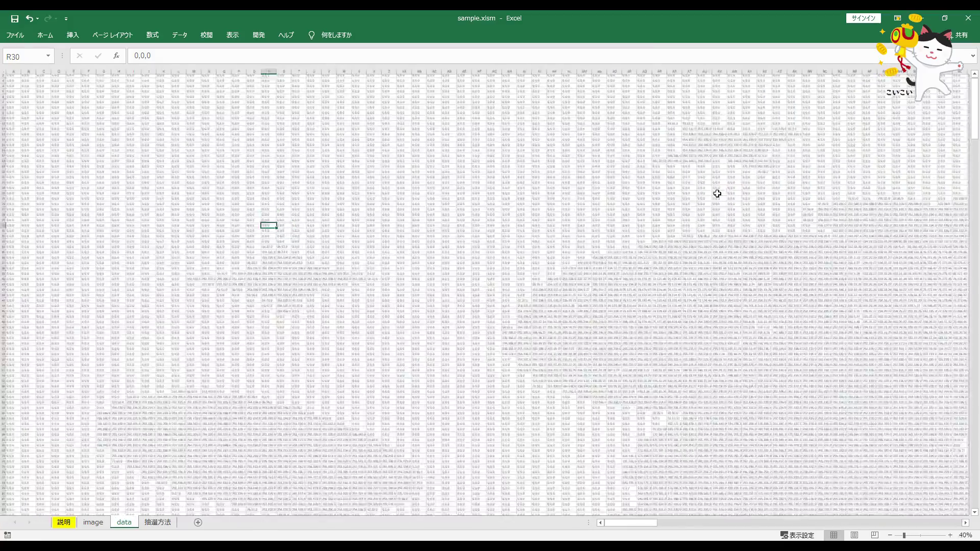
{"action": "scroll", "coordinate": [716, 195], "scroll_direction": "down", "scroll_amount": 1}
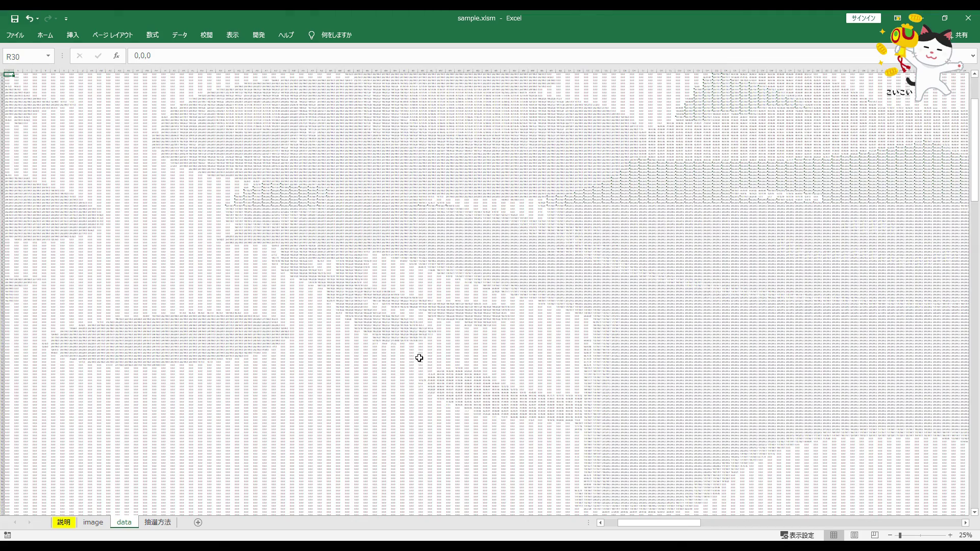
{"action": "scroll", "coordinate": [418, 358], "scroll_direction": "down", "scroll_amount": 1}
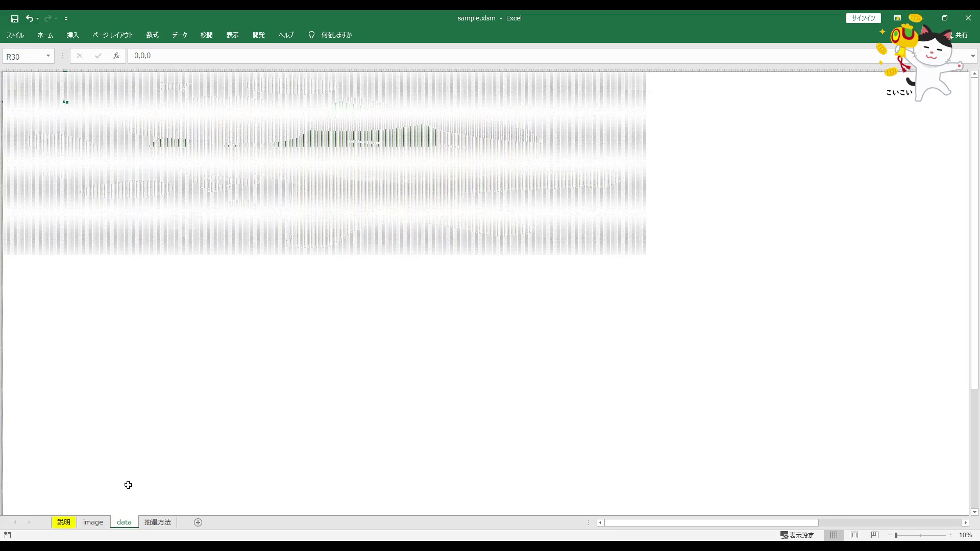
{"action": "scroll", "coordinate": [126, 485], "scroll_direction": "up", "scroll_amount": 2}
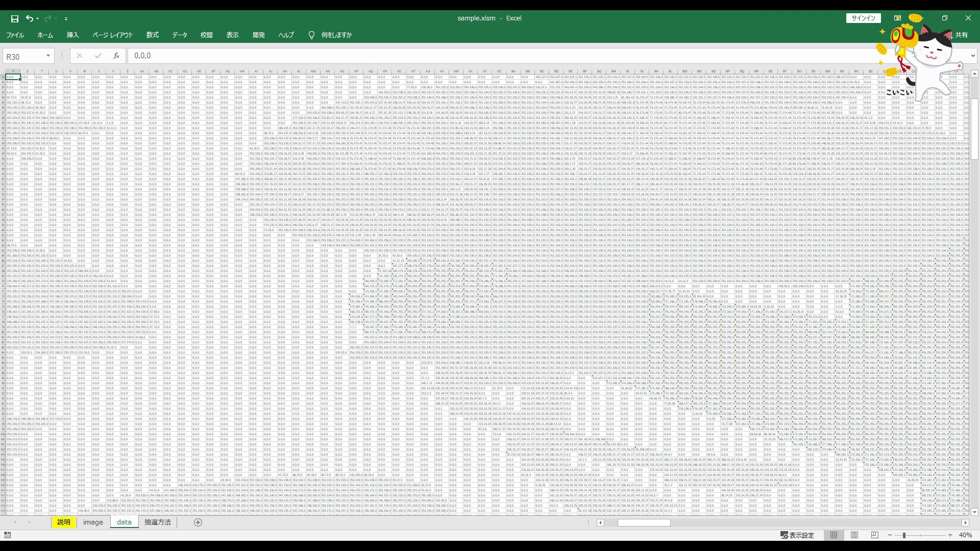
{"action": "left_click", "coordinate": [93, 523]}
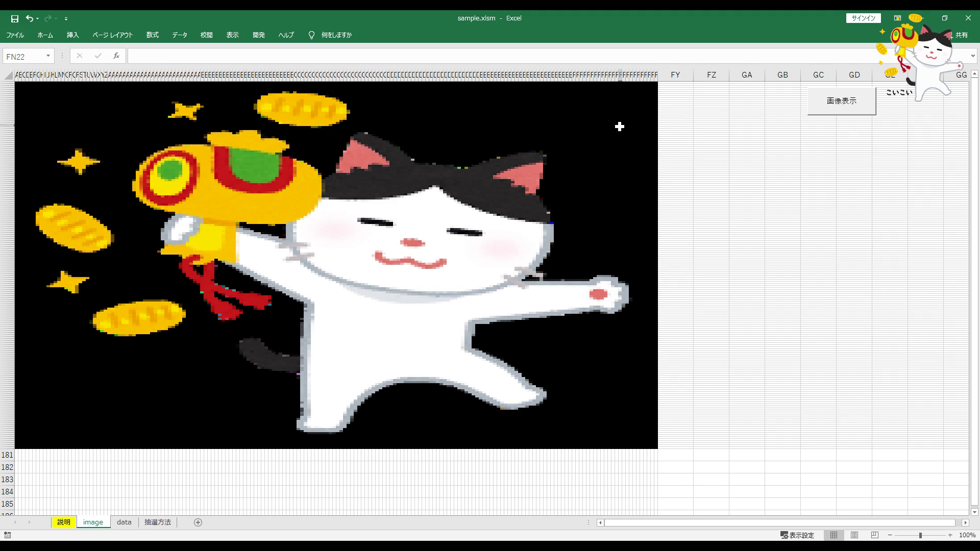
Outline blocks of the picture's tiny cells, including the area near the cat's tail.
{"action": "left_click_drag", "start_coordinate": [621, 125], "coordinate": [569, 219]}
{"action": "left_click_drag", "start_coordinate": [156, 306], "coordinate": [400, 363]}
{"action": "left_click", "coordinate": [832, 237]}
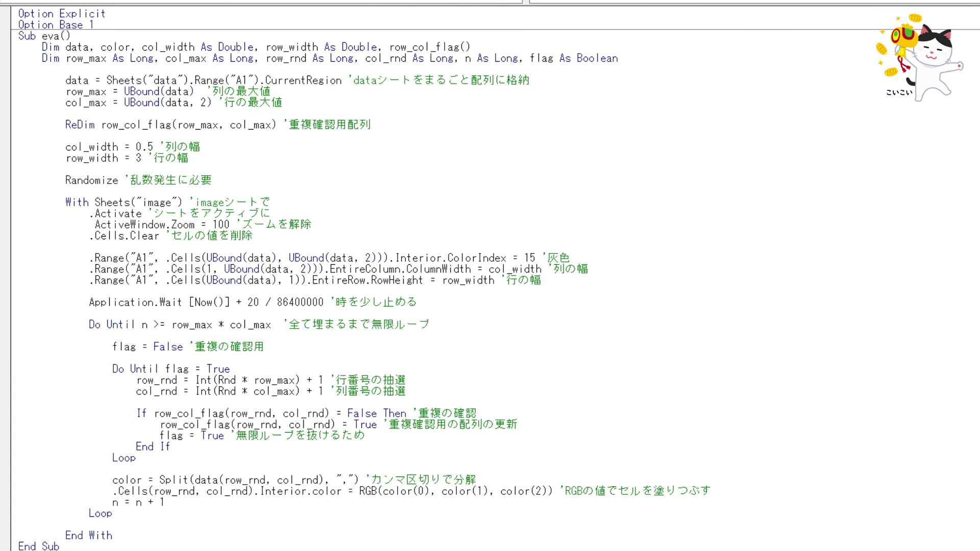
Highlight the macro's code, its wait-and-random-pick loop, and the loop choosing unused cells.
{"action": "left_click_drag", "start_coordinate": [109, 547], "coordinate": [123, 12]}
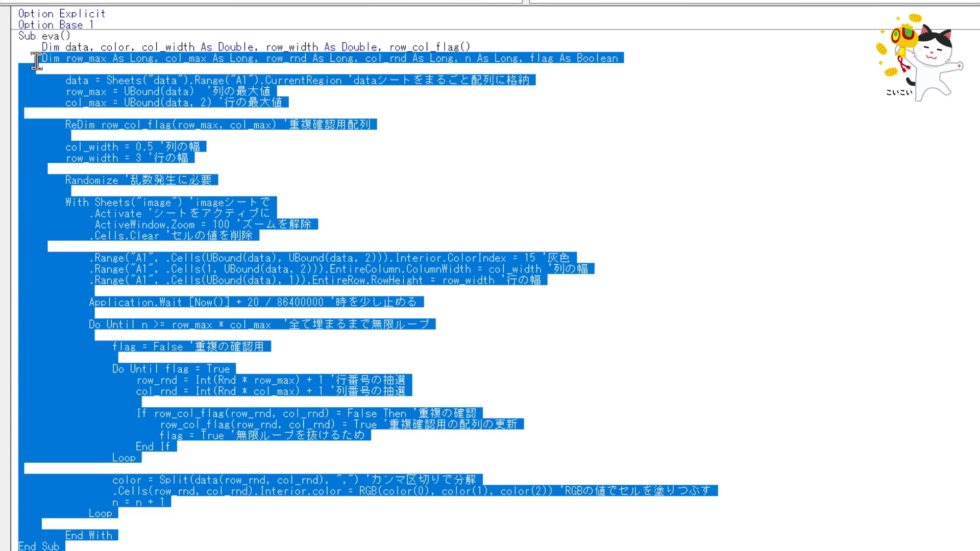
{"action": "left_click", "coordinate": [204, 62]}
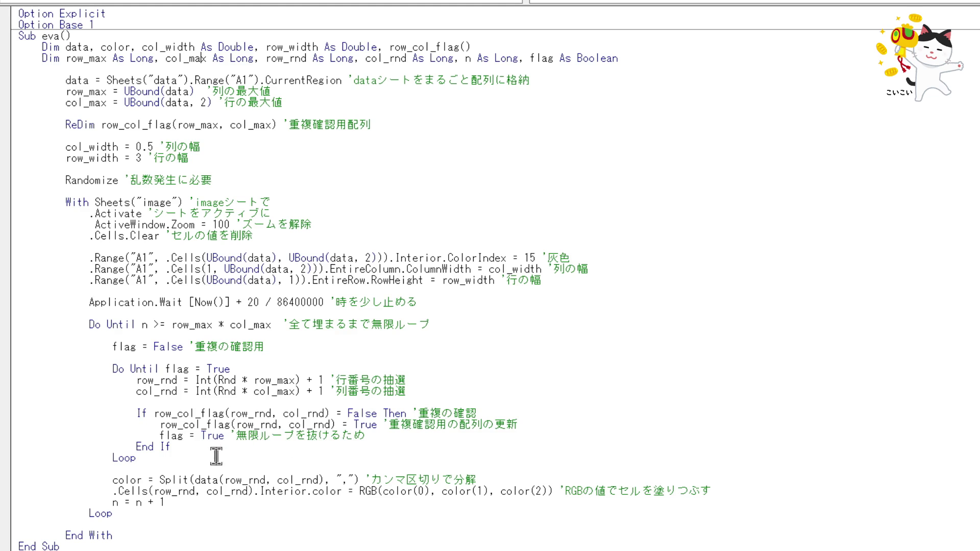
{"action": "left_click_drag", "start_coordinate": [217, 456], "coordinate": [10, 306]}
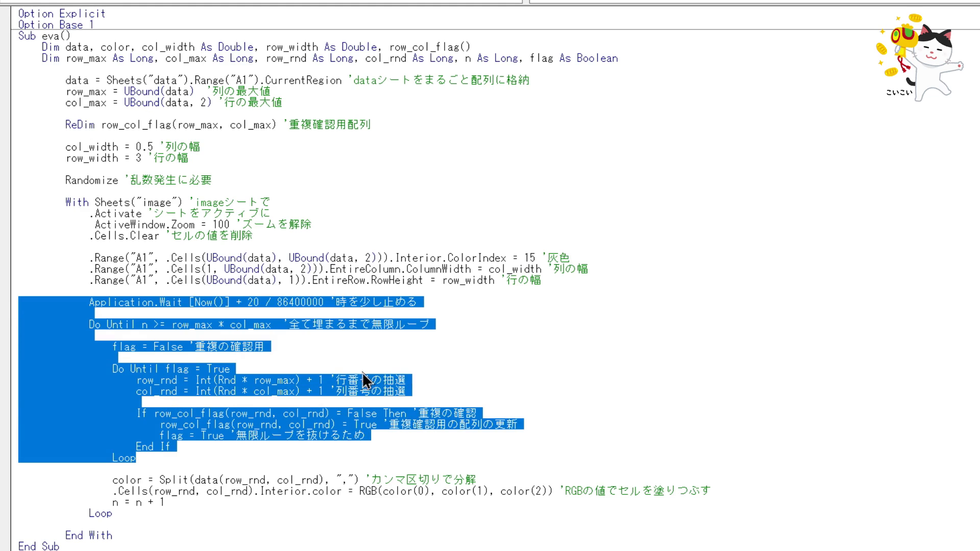
{"action": "left_click", "coordinate": [366, 388]}
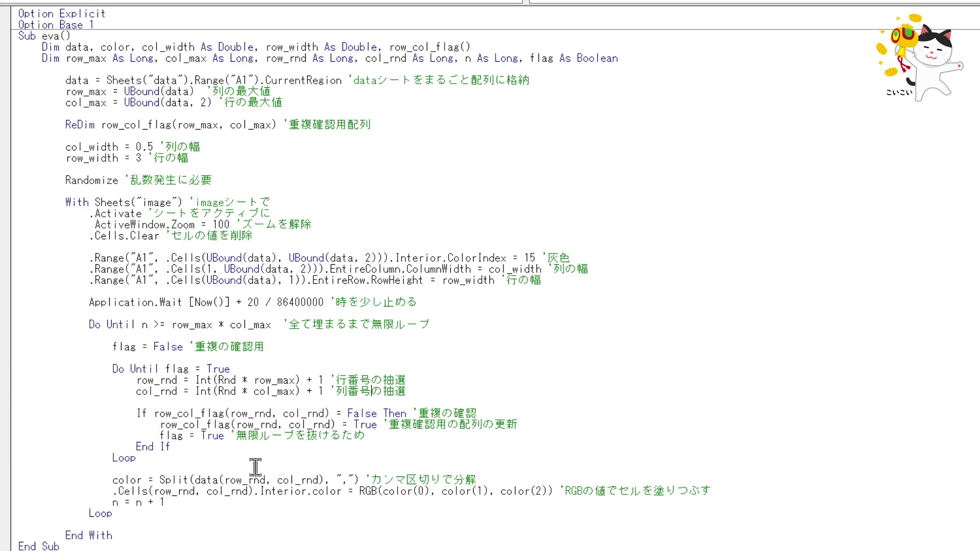
{"action": "left_click_drag", "start_coordinate": [18, 467], "coordinate": [16, 327]}
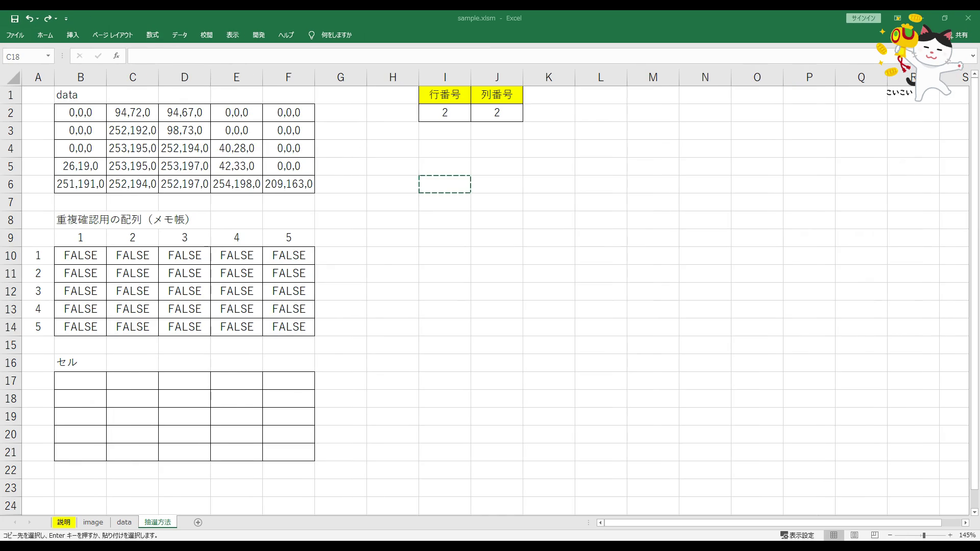
{"action": "left_click", "coordinate": [72, 93]}
{"action": "left_click_drag", "start_coordinate": [82, 120], "coordinate": [290, 189]}
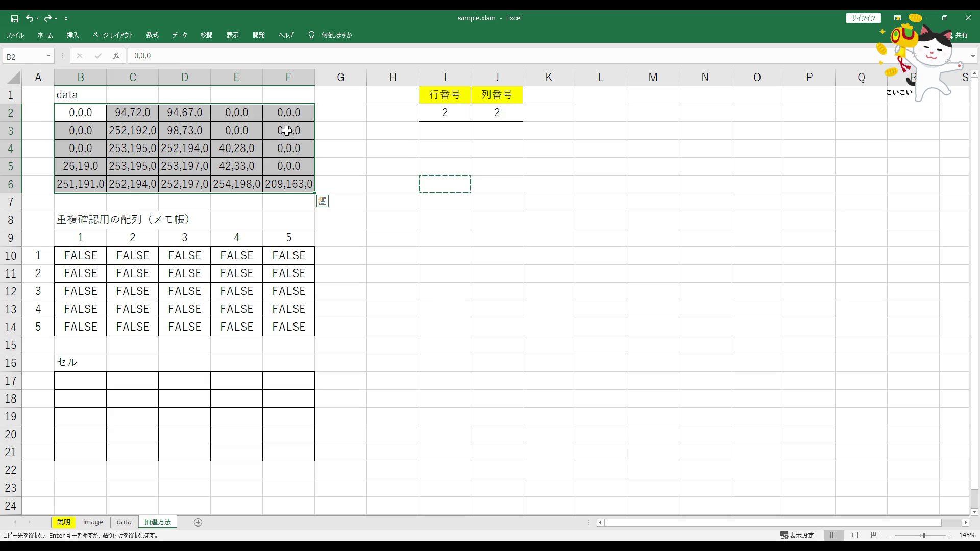
{"action": "left_click_drag", "start_coordinate": [288, 115], "coordinate": [94, 177]}
{"action": "left_click", "coordinate": [84, 112]}
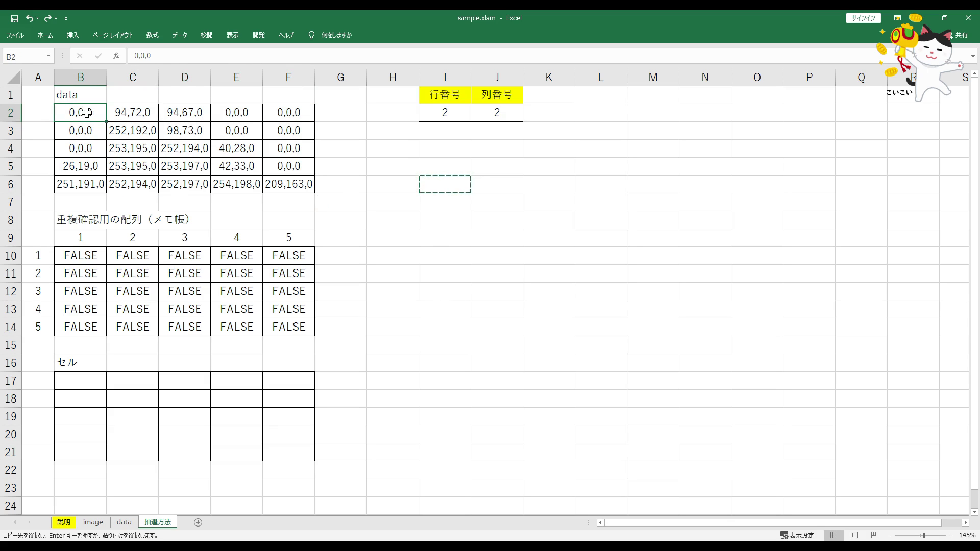
{"action": "key", "text": "ctrl+c"}
{"action": "left_click", "coordinate": [80, 388]}
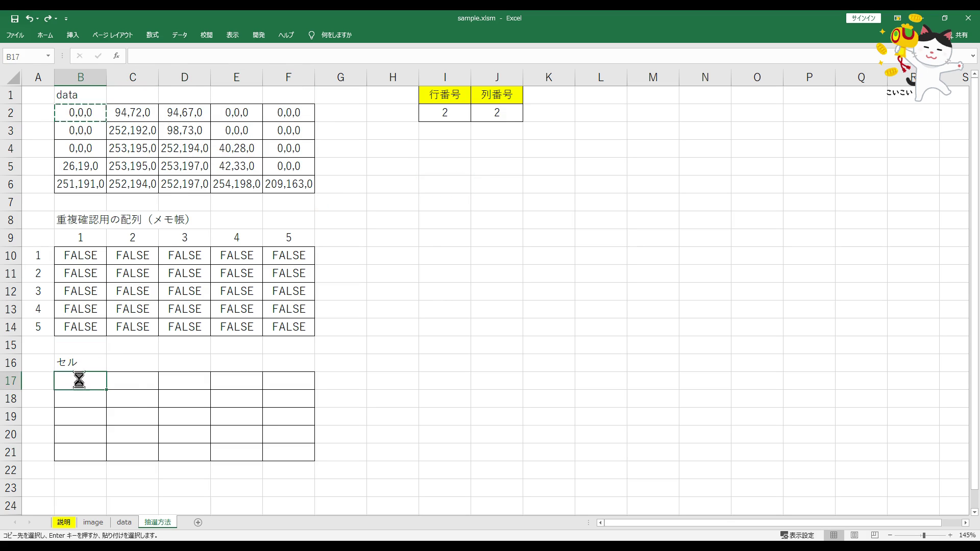
{"action": "key", "text": "ctrl+v"}
{"action": "left_click", "coordinate": [200, 165]}
{"action": "key", "text": "ctrl+c"}
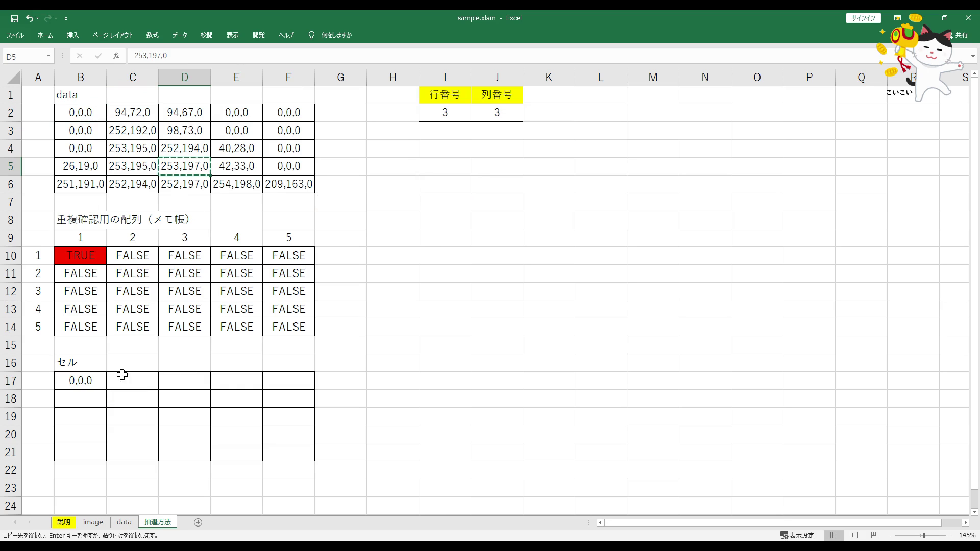
{"action": "left_click", "coordinate": [179, 432]}
{"action": "key", "text": "ctrl+v"}
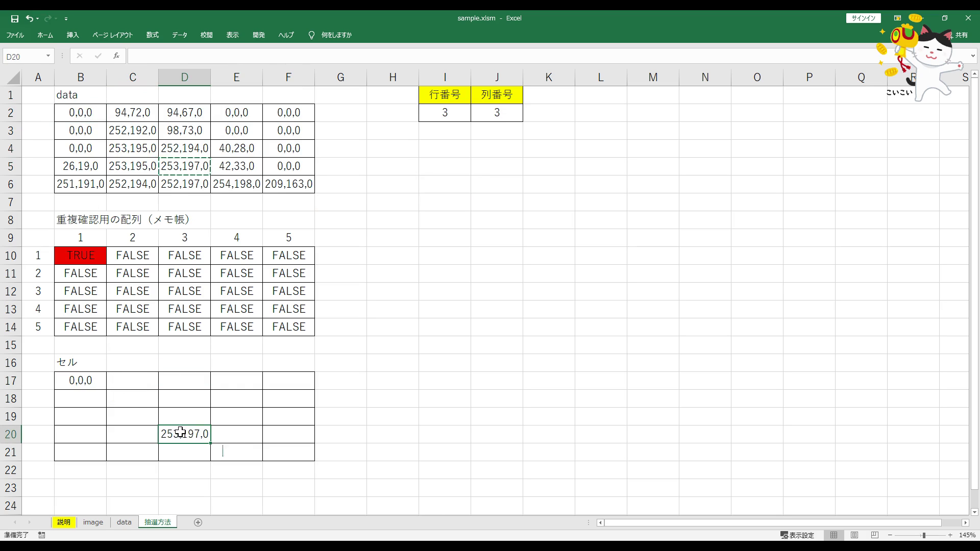
{"action": "left_click", "coordinate": [231, 381]}
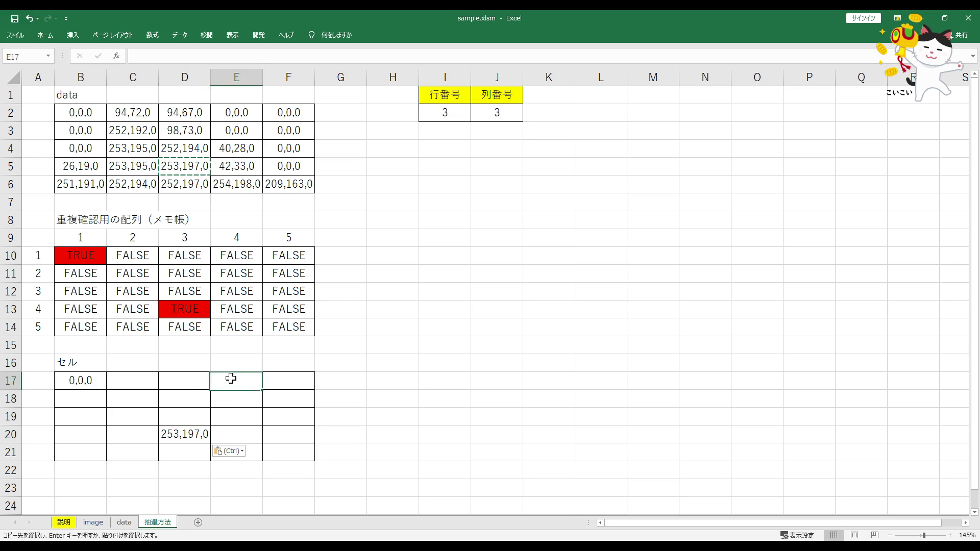
{"action": "key", "text": "ctrl+z"}
{"action": "key", "text": "ctrl+z"}
{"action": "key", "text": "ctrl+z"}
Undo the paste into B17 and recalculate the random row and column numbers in I2:J2.
{"action": "left_click", "coordinate": [395, 252]}
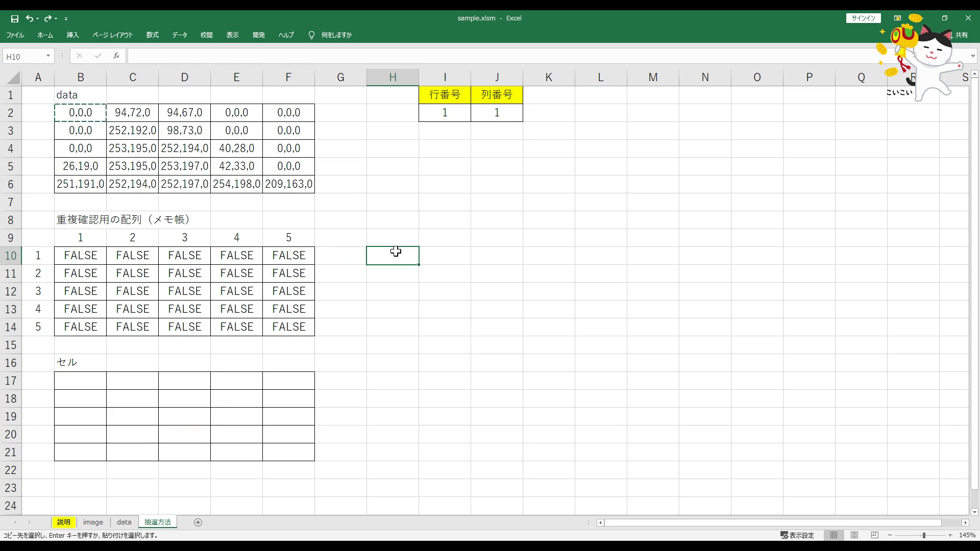
{"action": "left_click_drag", "start_coordinate": [442, 94], "coordinate": [494, 113]}
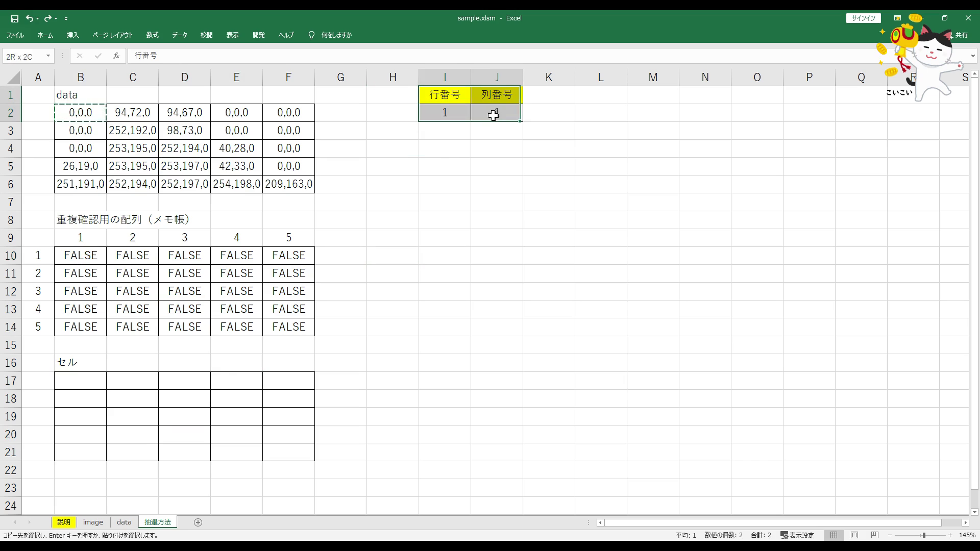
{"action": "left_click", "coordinate": [451, 114]}
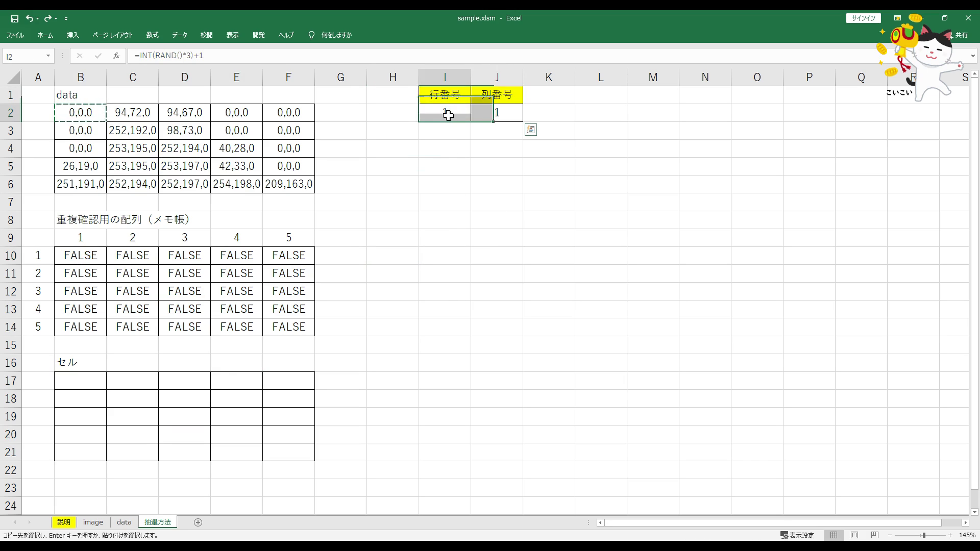
{"action": "left_click_drag", "start_coordinate": [456, 115], "coordinate": [504, 114]}
{"action": "double_click", "coordinate": [545, 111]}
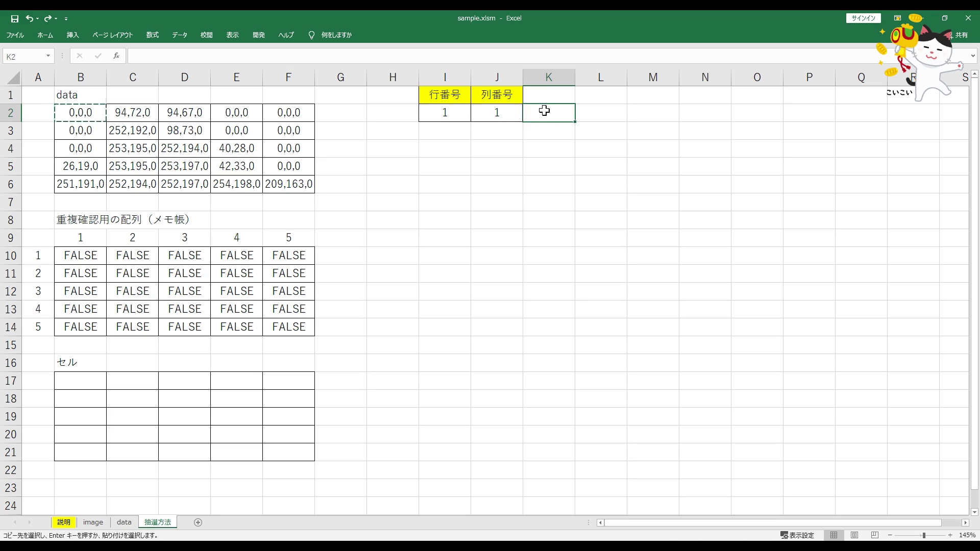
{"action": "key", "text": "Return"}
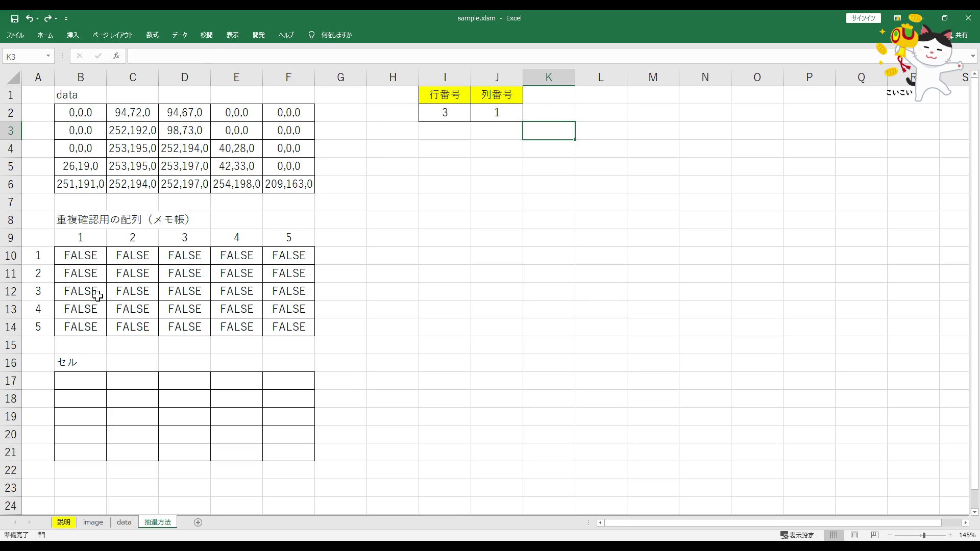
Copy the 0,0,0 value at data row 3, column 1 into B19 and confirm B12 shows TRUE.
{"action": "left_click", "coordinate": [91, 294]}
{"action": "left_click", "coordinate": [89, 146]}
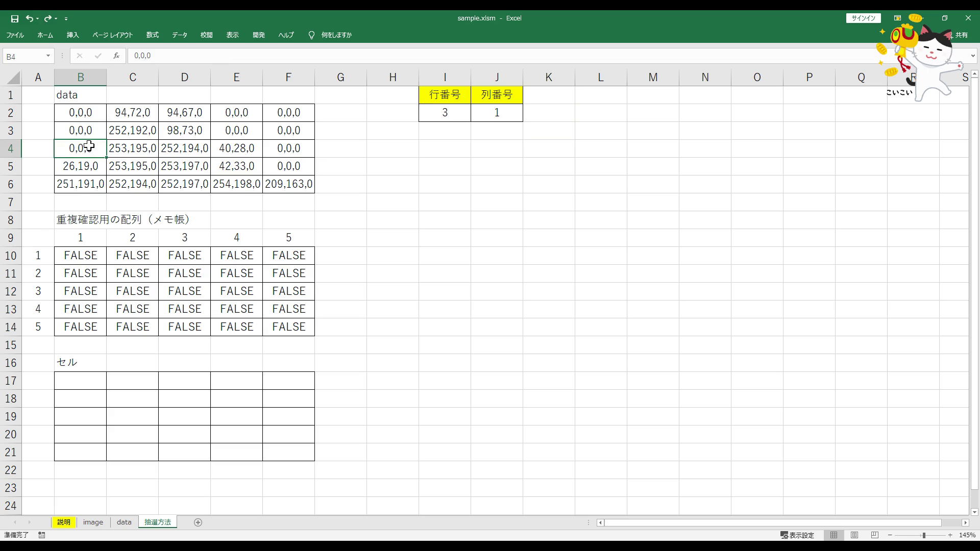
{"action": "key", "text": "ctrl+c"}
{"action": "left_click", "coordinate": [90, 422]}
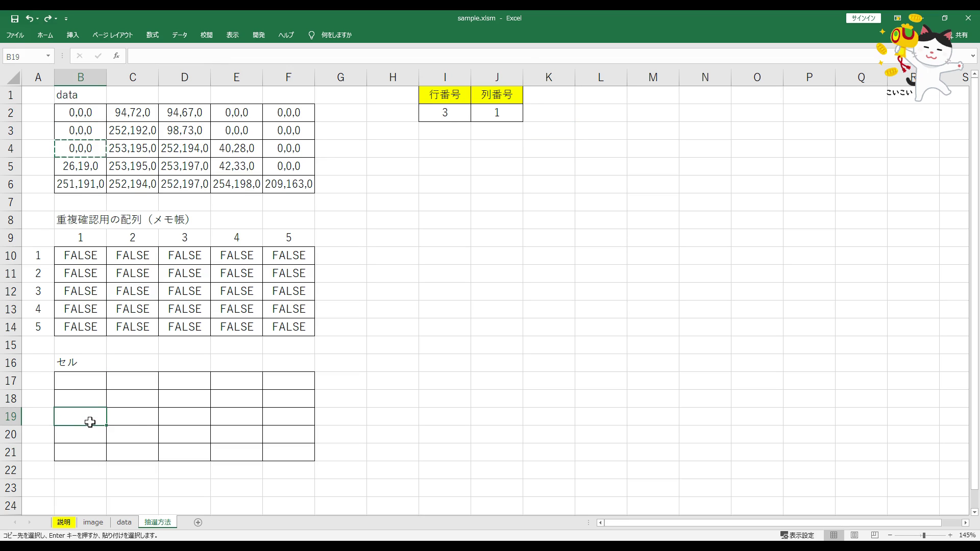
{"action": "key", "text": "ctrl+v"}
{"action": "left_click", "coordinate": [153, 343]}
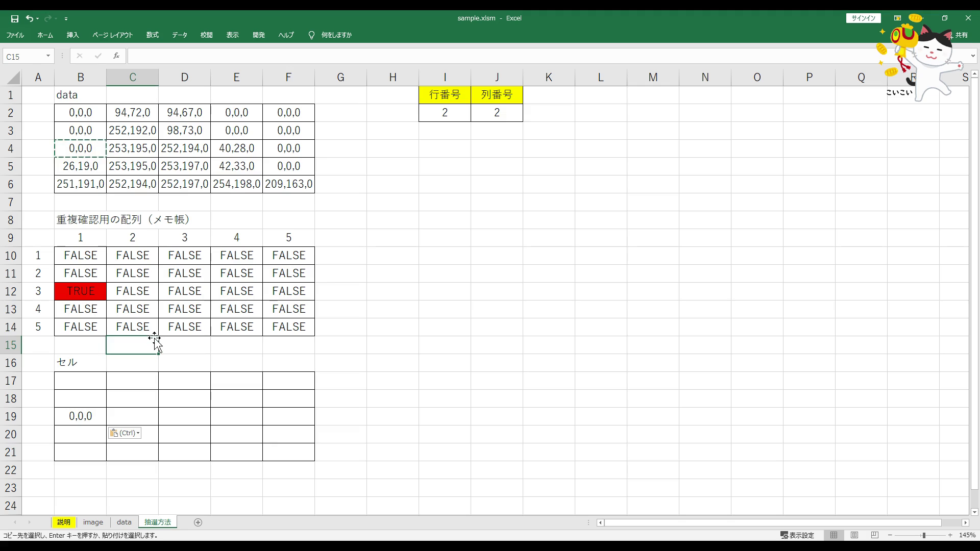
{"action": "left_click", "coordinate": [79, 294]}
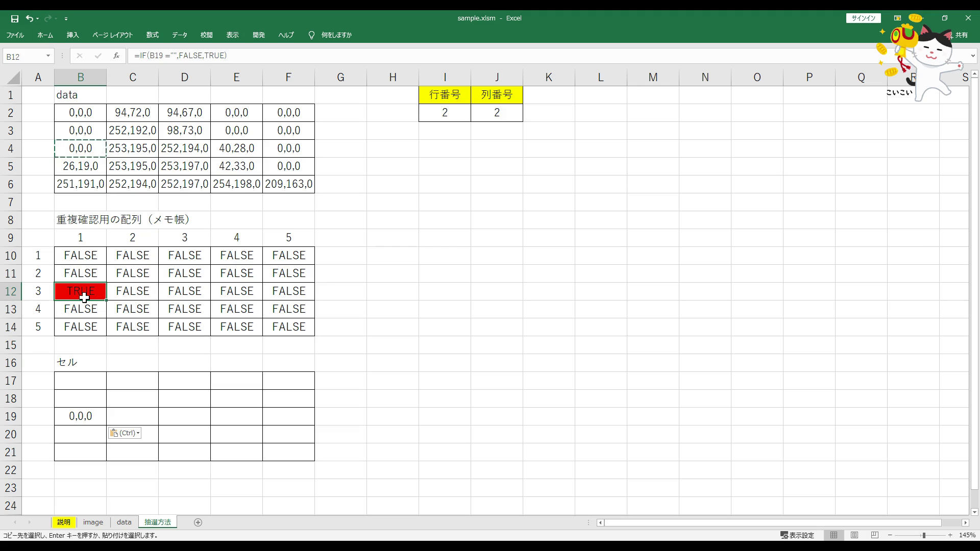
Copy the 252,192,0 value at row 2, column 2 into C18 and confirm C11 flags TRUE.
{"action": "left_click", "coordinate": [136, 134]}
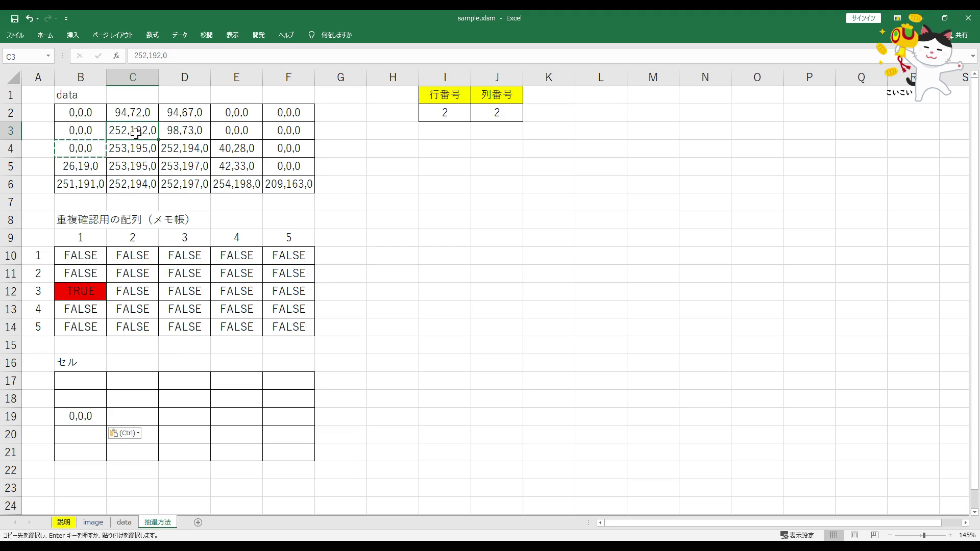
{"action": "left_click", "coordinate": [92, 287]}
{"action": "left_click", "coordinate": [141, 135]}
{"action": "key", "text": "ctrl+c"}
{"action": "left_click", "coordinate": [133, 398]}
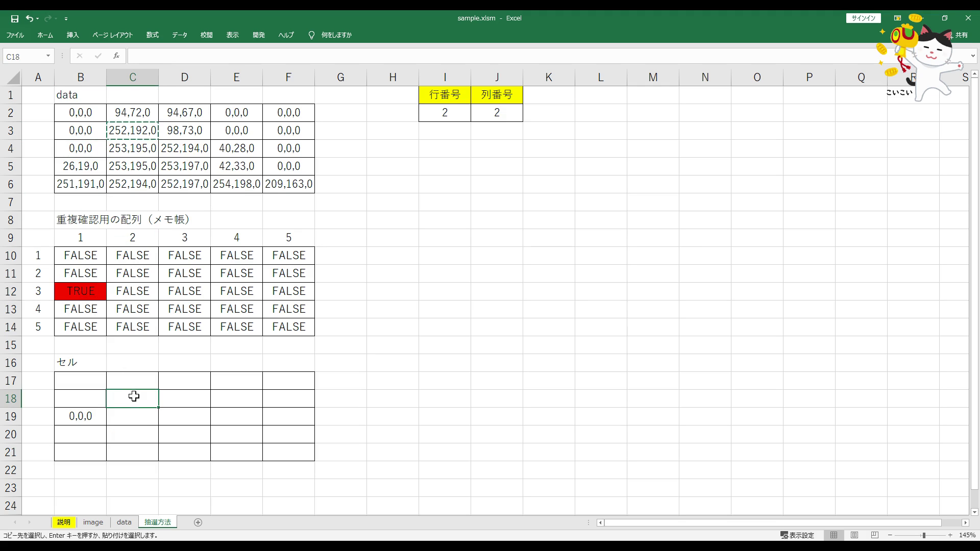
{"action": "key", "text": "ctrl+v"}
{"action": "left_click", "coordinate": [137, 272]}
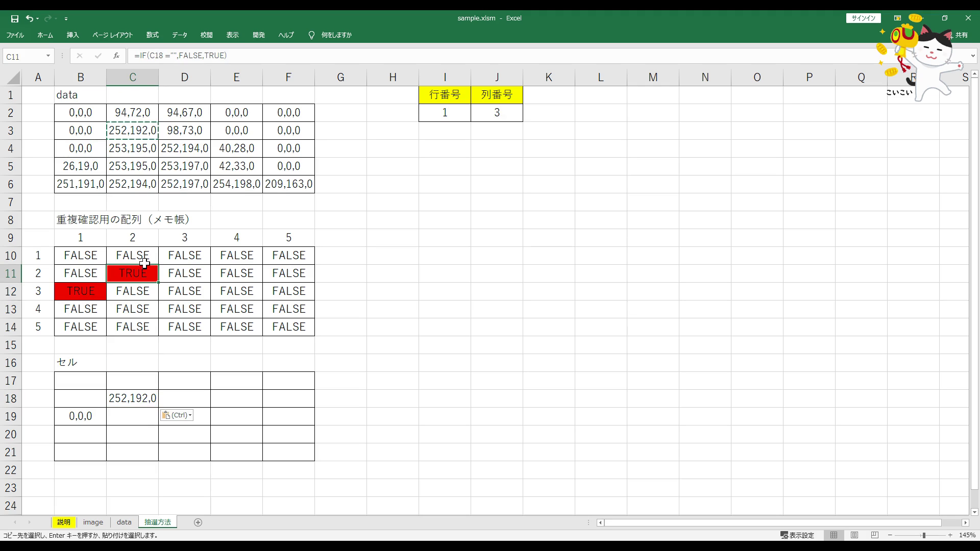
{"action": "left_click", "coordinate": [138, 402]}
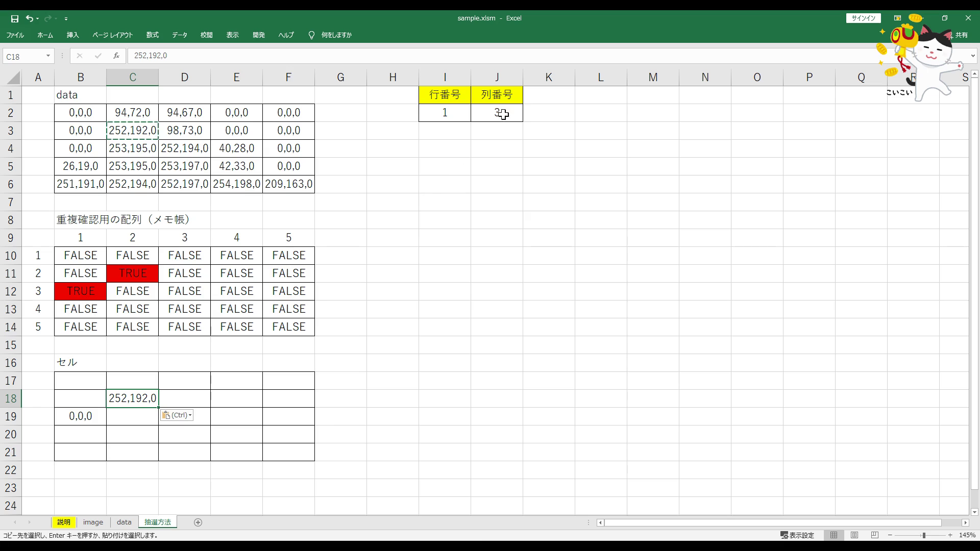
{"action": "mouse_move", "coordinate": [146, 423]}
{"action": "left_mouse_down"}
{"action": "mouse_move", "coordinate": [118, 384]}
{"action": "mouse_move", "coordinate": [119, 399]}
{"action": "left_mouse_up"}
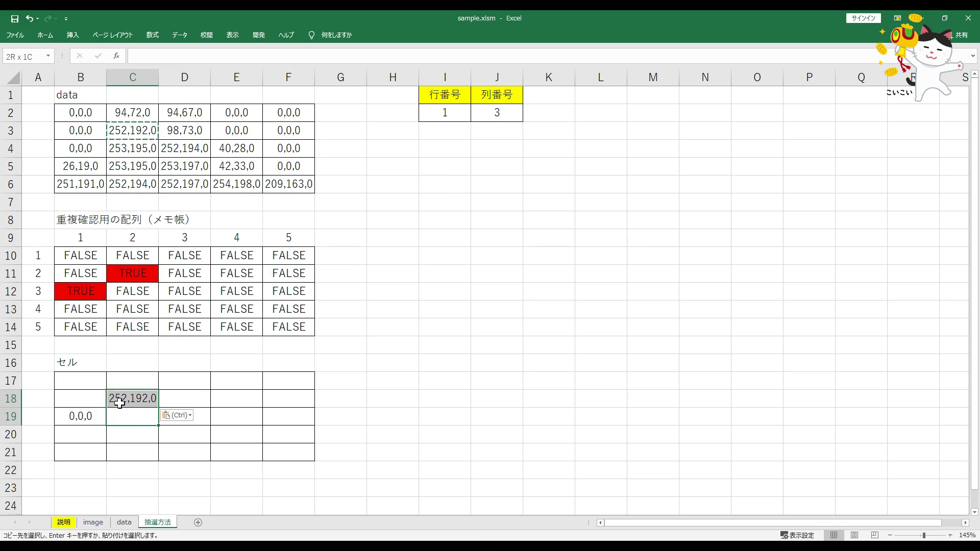
Redraw random positions, then paste 0,0,0 from B2 into B17 and 94,67,0 from D2 into D17.
{"action": "left_click", "coordinate": [565, 114]}
{"action": "key", "text": "Return"}
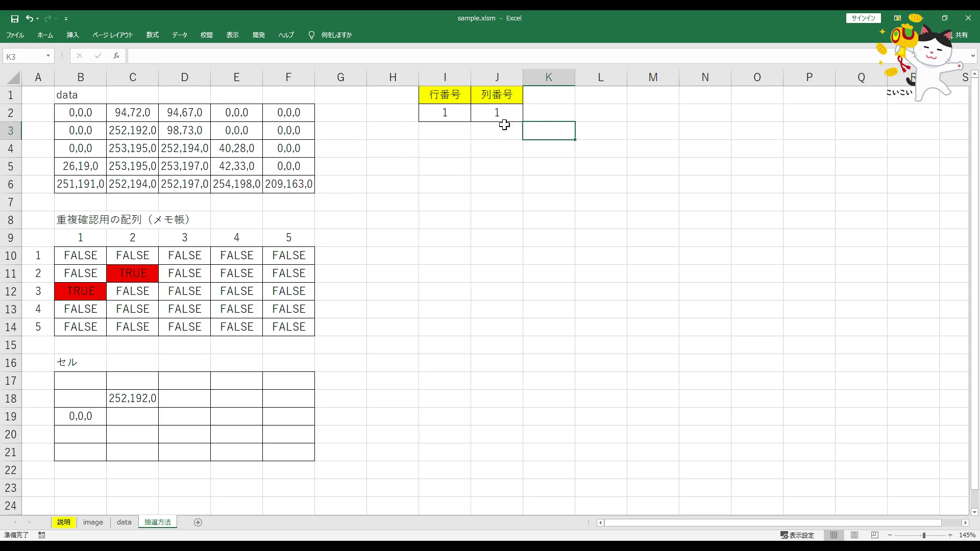
{"action": "left_click", "coordinate": [76, 111]}
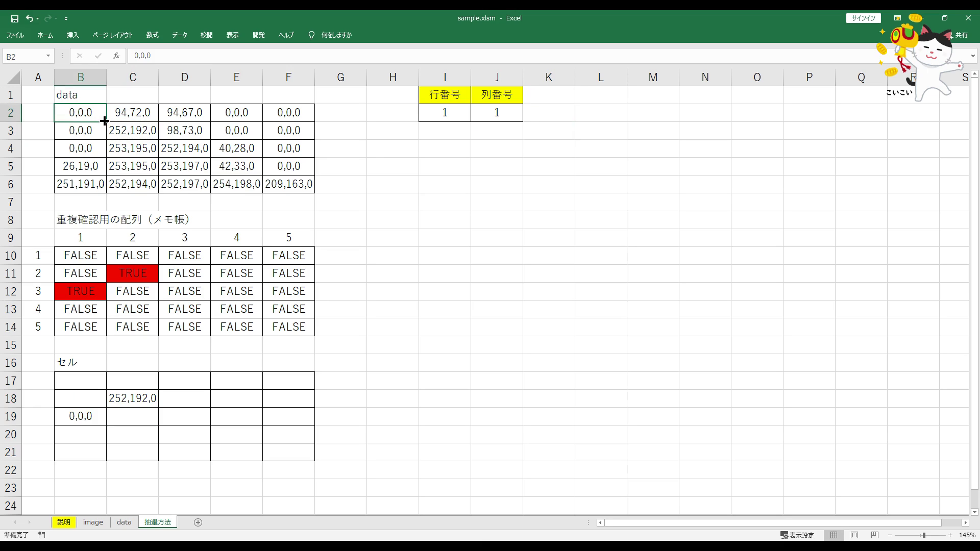
{"action": "key", "text": "ctrl+c"}
{"action": "left_click", "coordinate": [78, 380]}
{"action": "key", "text": "ctrl+v"}
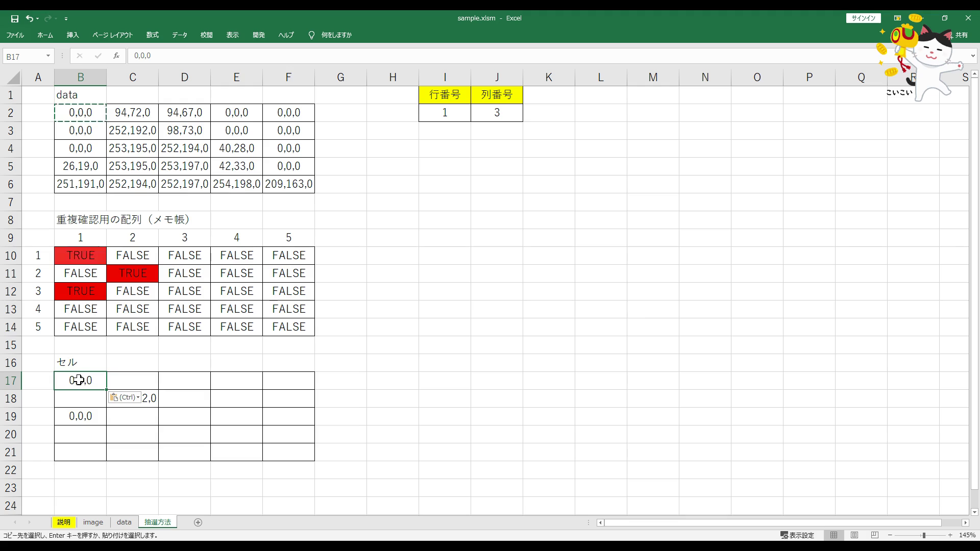
{"action": "left_click", "coordinate": [179, 110]}
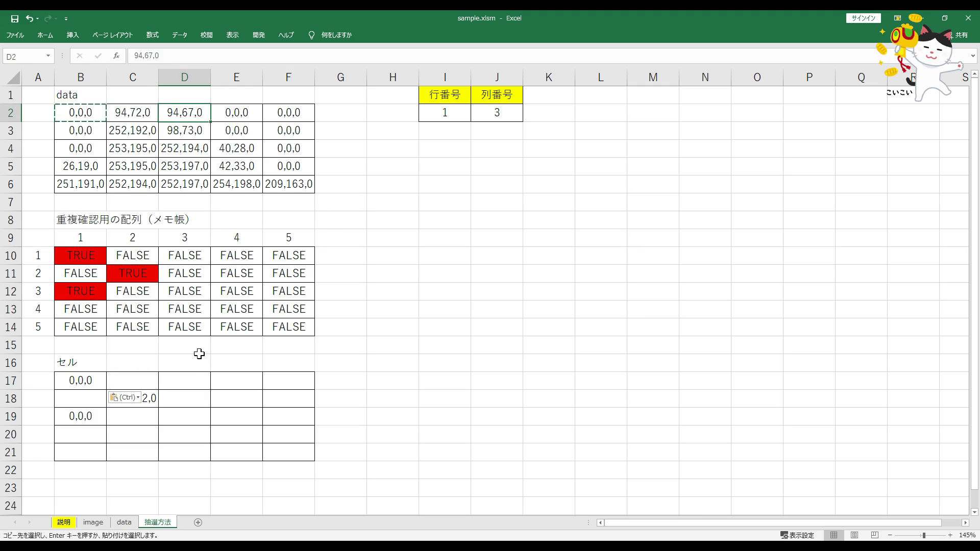
{"action": "key", "text": "ctrl+c"}
{"action": "left_click", "coordinate": [197, 379]}
{"action": "key", "text": "ctrl+v"}
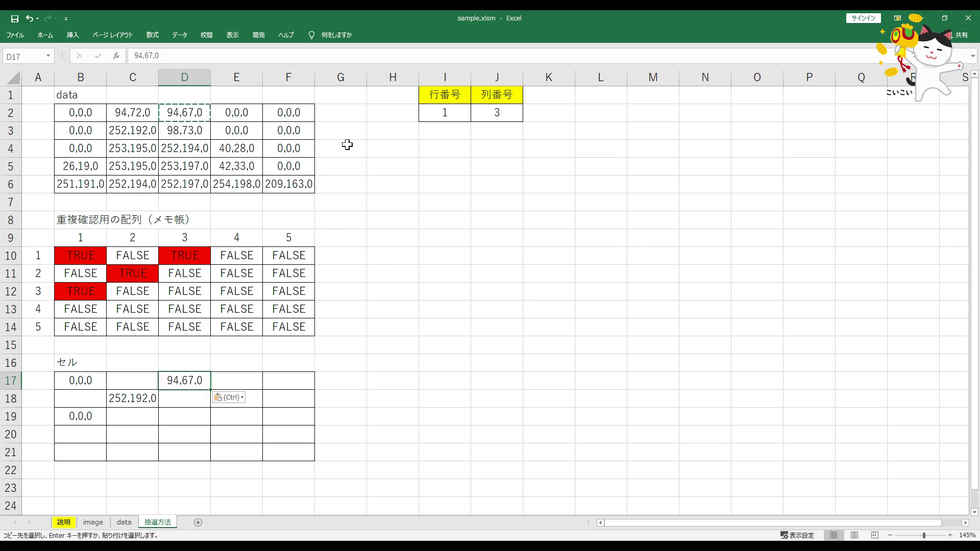
Recalculate J2 twice, then copy the whole data block B2:F6 into the セル grid at B17.
{"action": "double_click", "coordinate": [510, 109]}
{"action": "key", "text": "Return"}
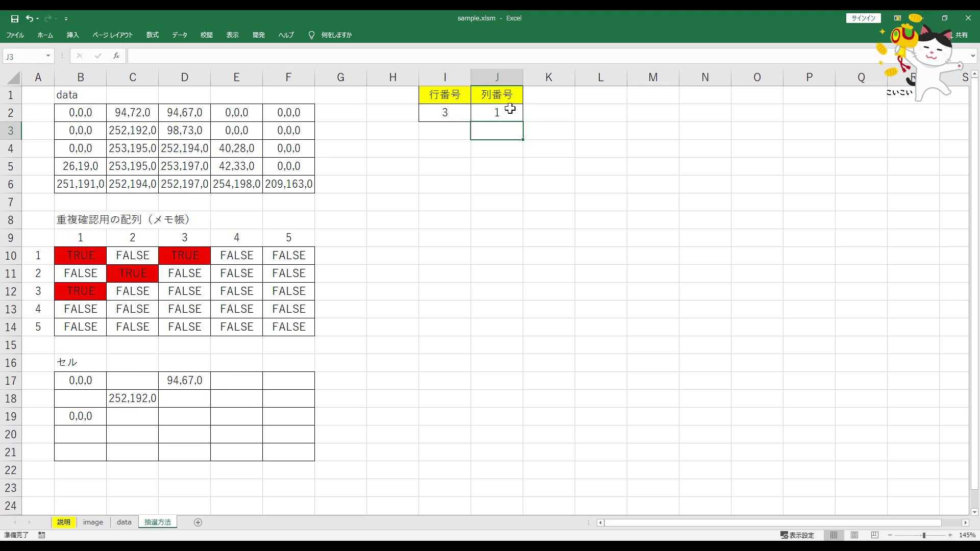
{"action": "double_click", "coordinate": [511, 113]}
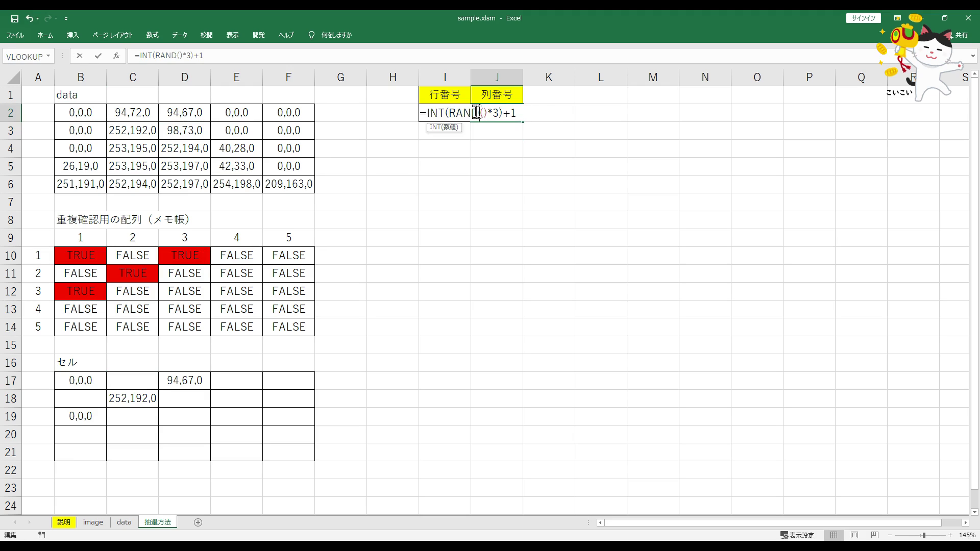
{"action": "key", "text": "Return"}
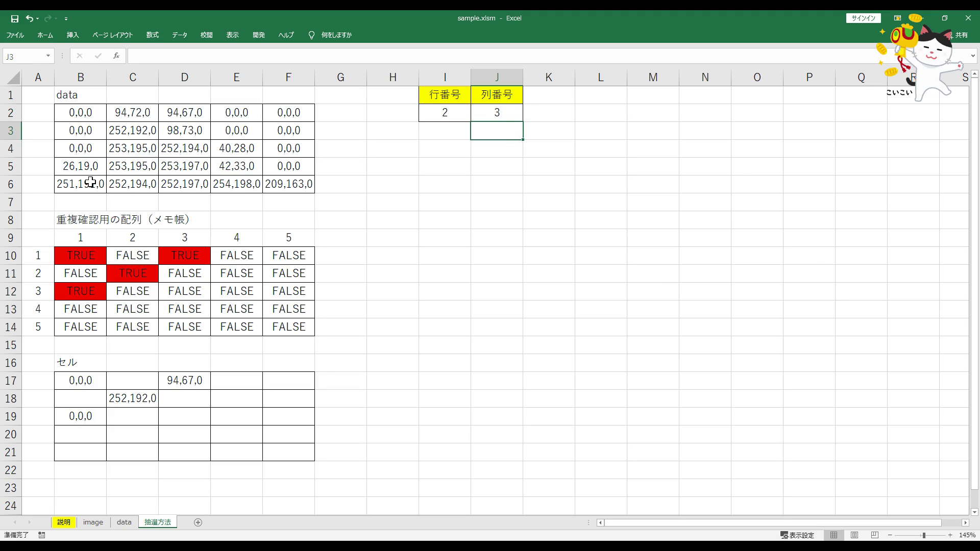
{"action": "left_click_drag", "start_coordinate": [90, 182], "coordinate": [286, 115]}
{"action": "key", "text": "ctrl+c"}
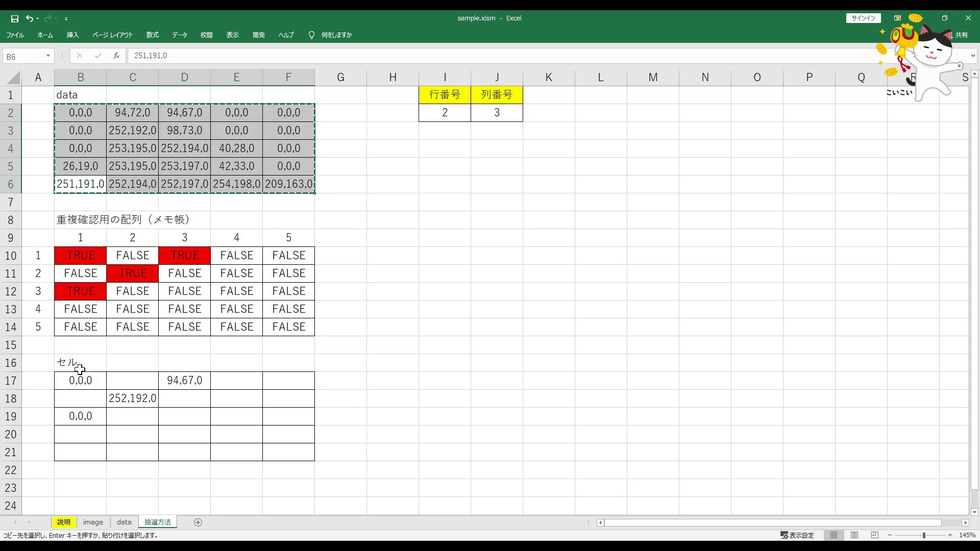
{"action": "left_click", "coordinate": [79, 380]}
{"action": "key", "text": "ctrl+v"}
{"action": "left_click", "coordinate": [396, 365]}
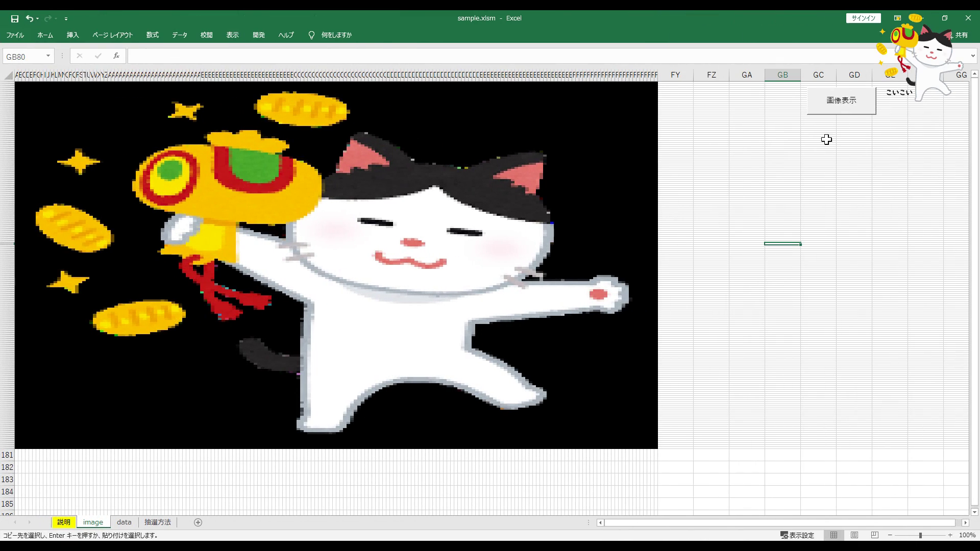
Run the 画像表示 macro again so cells fill in random order into the cat picture.
{"action": "left_click", "coordinate": [824, 105]}
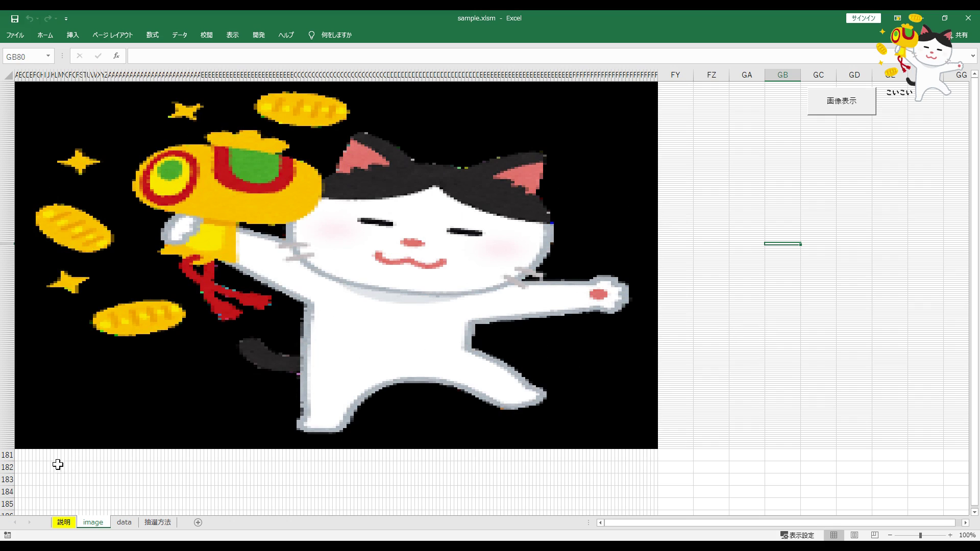
Return to the 説明 sheet and highlight the Python extraction bullet in row 5.
{"action": "left_click", "coordinate": [64, 523]}
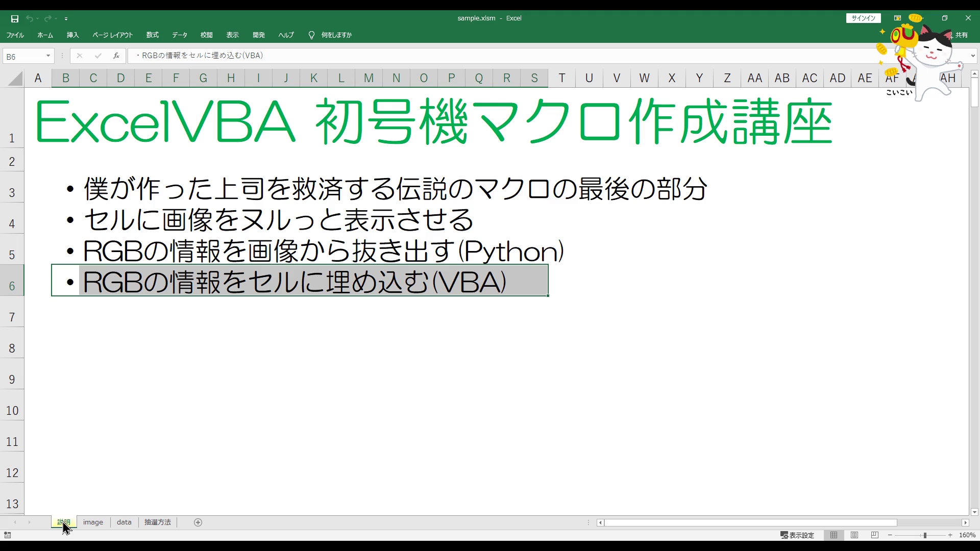
{"action": "left_click", "coordinate": [703, 321]}
{"action": "left_click", "coordinate": [833, 257]}
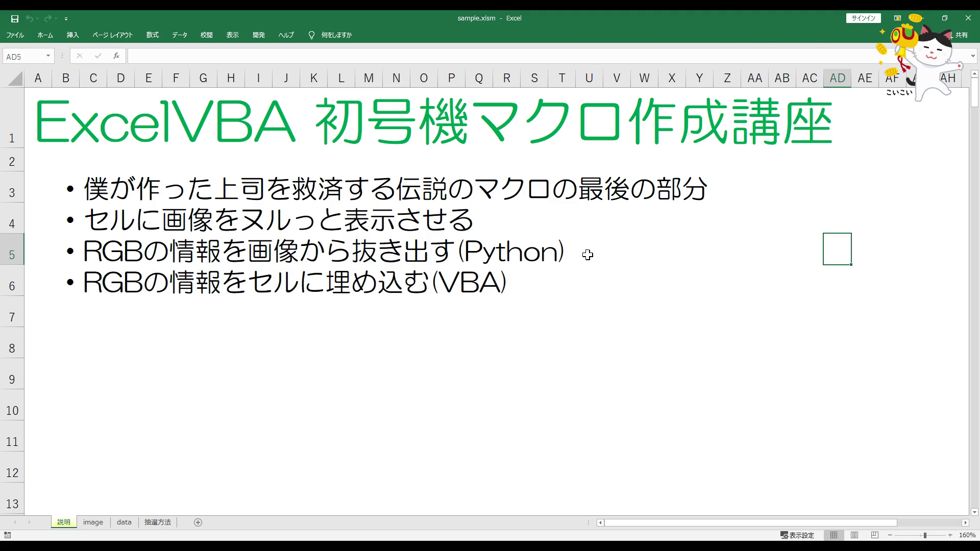
{"action": "left_click_drag", "start_coordinate": [588, 255], "coordinate": [65, 254]}
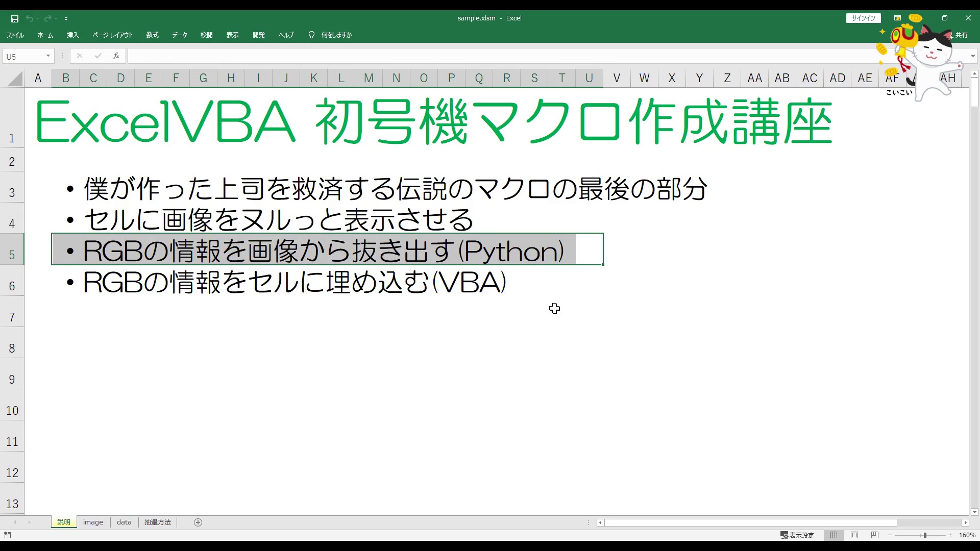
{"action": "left_click", "coordinate": [905, 124]}
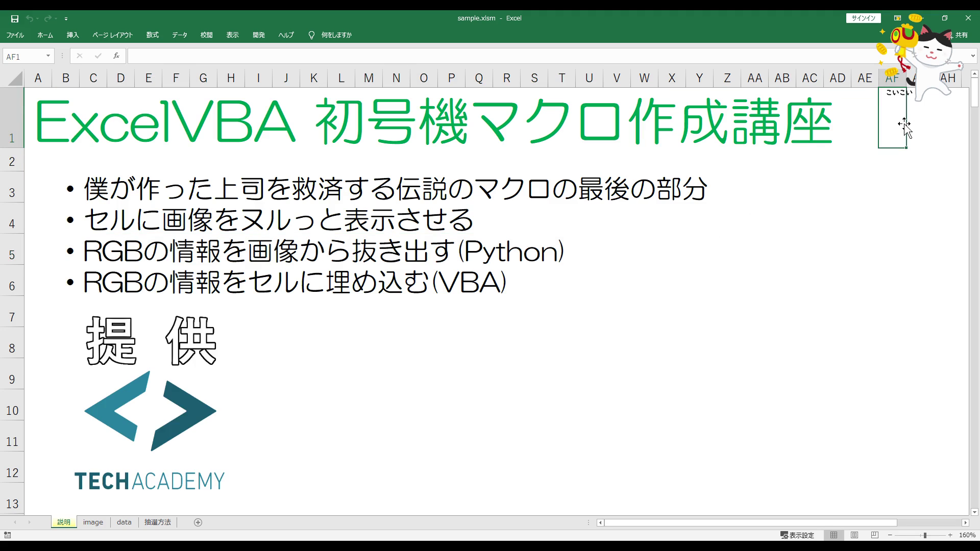